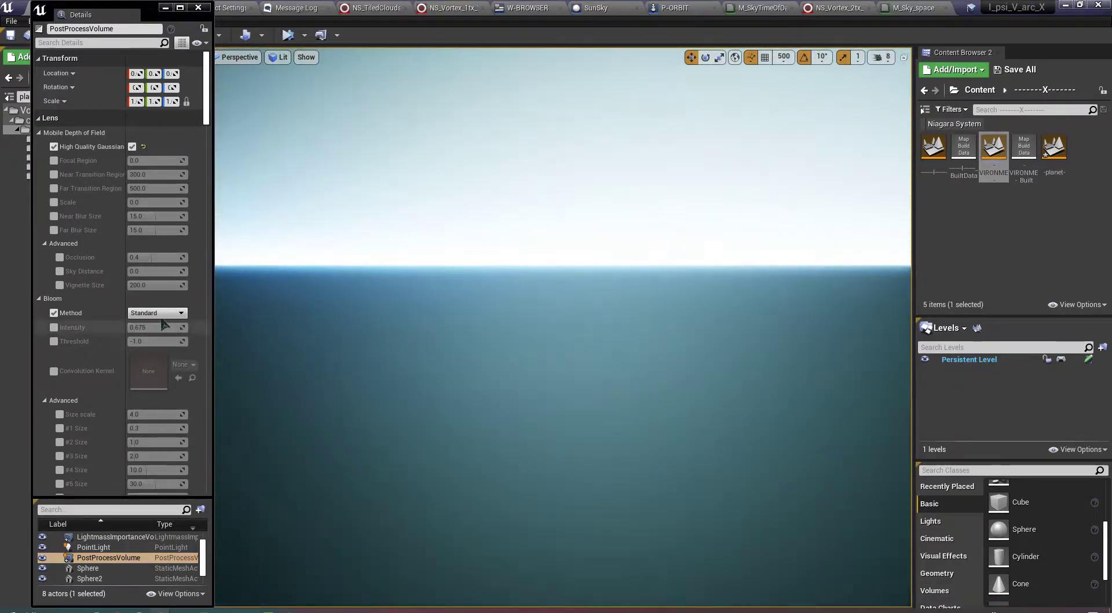
Step: Change the post process volume's bloom method to Convolution
left_click(157, 312)
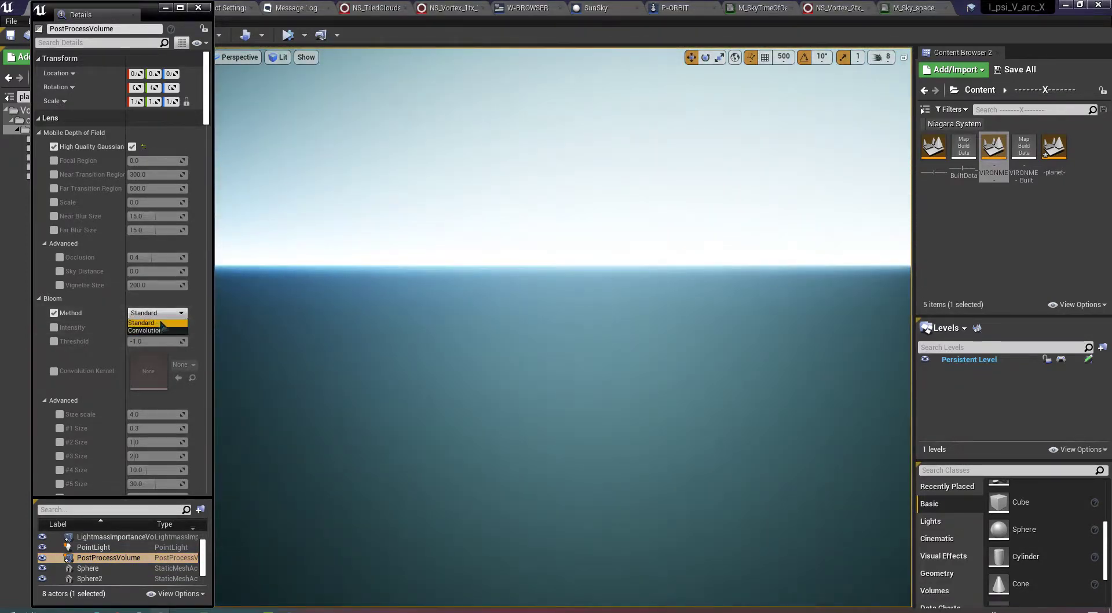
left_click(144, 334)
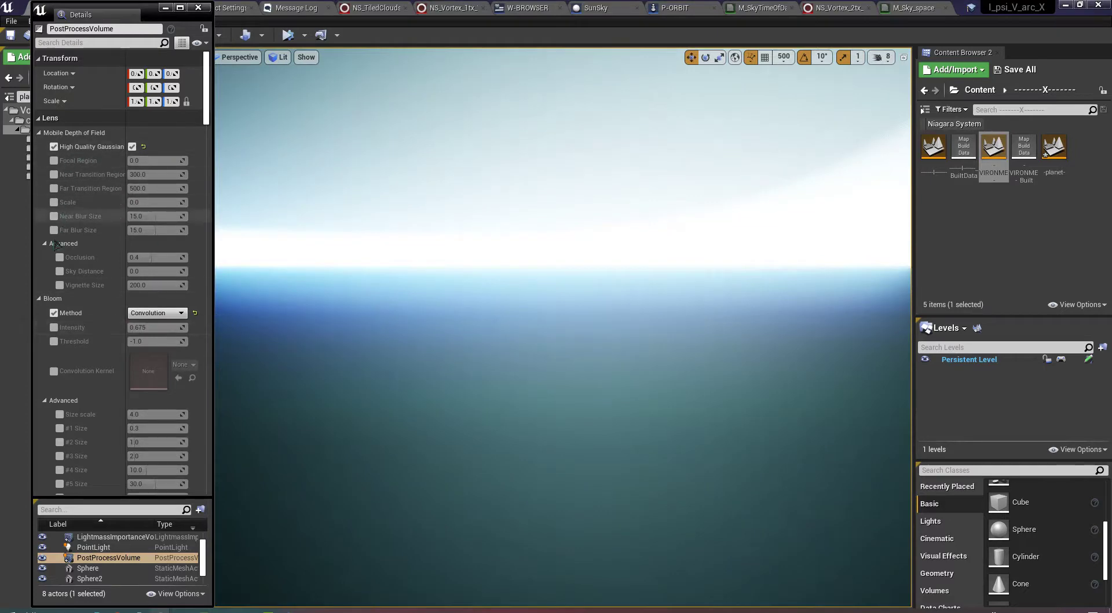
Step: Enable the Max Brightness, Speed Up and Min Brightness exposure overrides, with Speed Up at 3.0 and Min Brightness at about -0.57
scroll(58, 394, "down", 5)
scroll(60, 428, "down", 4)
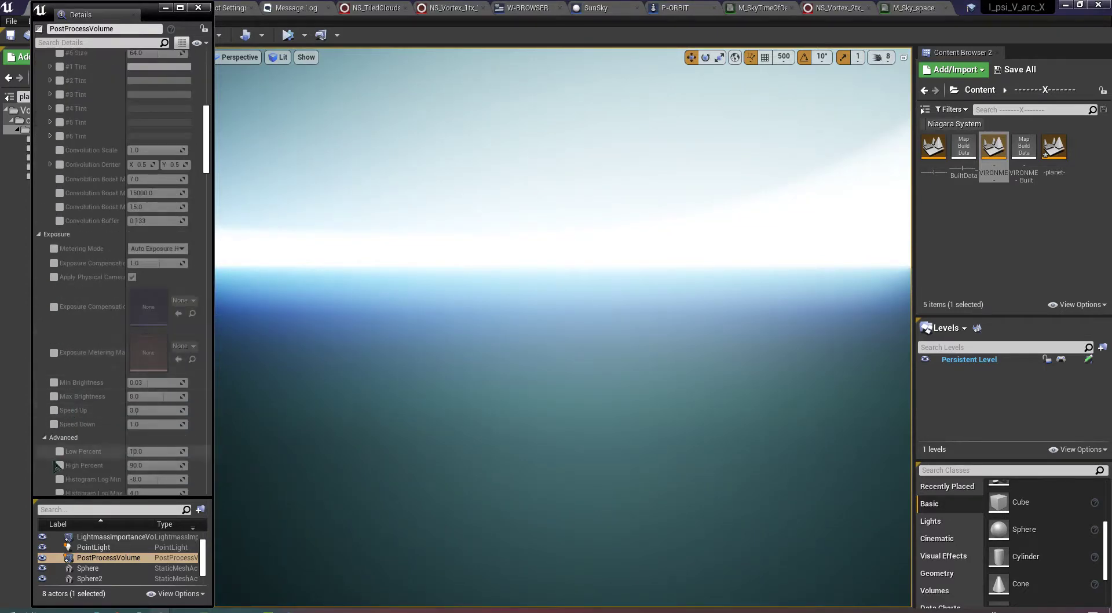
scroll(60, 423, "down", 2)
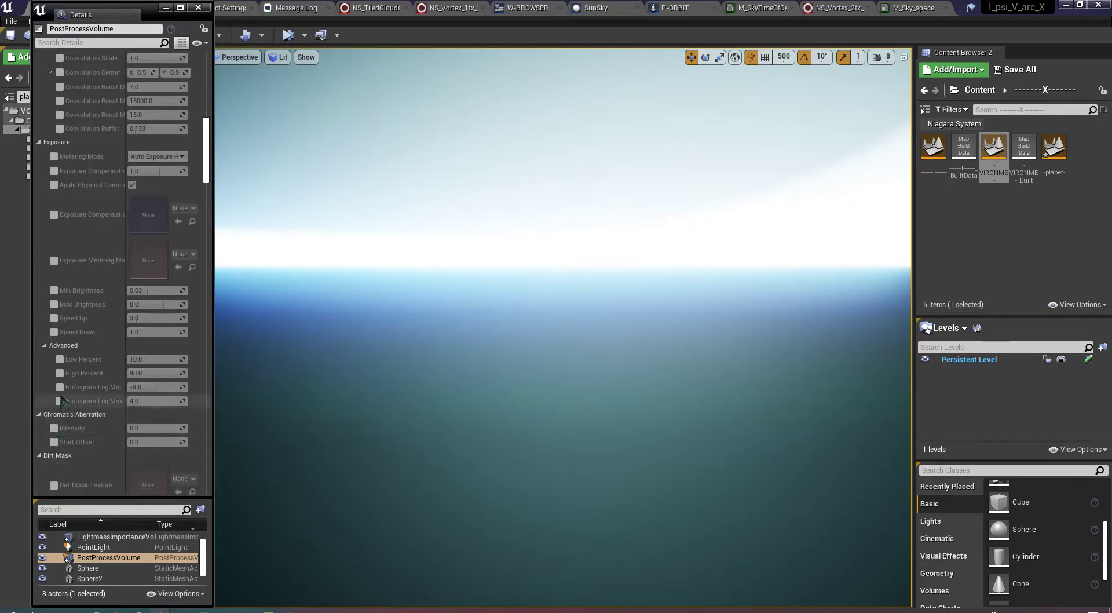
left_click(54, 304)
left_click(55, 318)
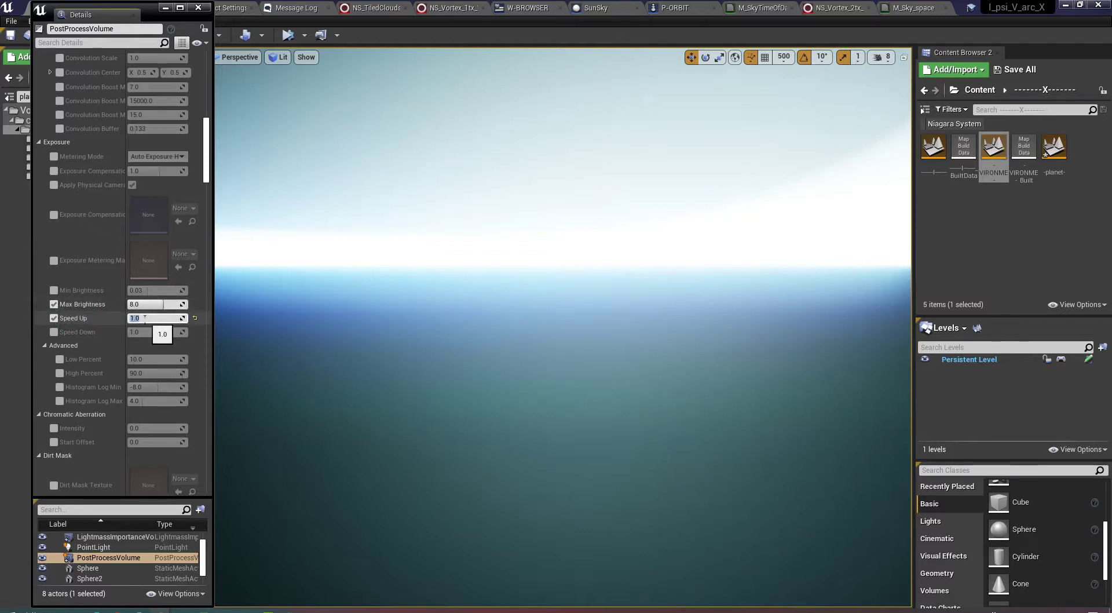
right_click_drag(276, 348, 276, 302)
left_click_drag(148, 318, 174, 318)
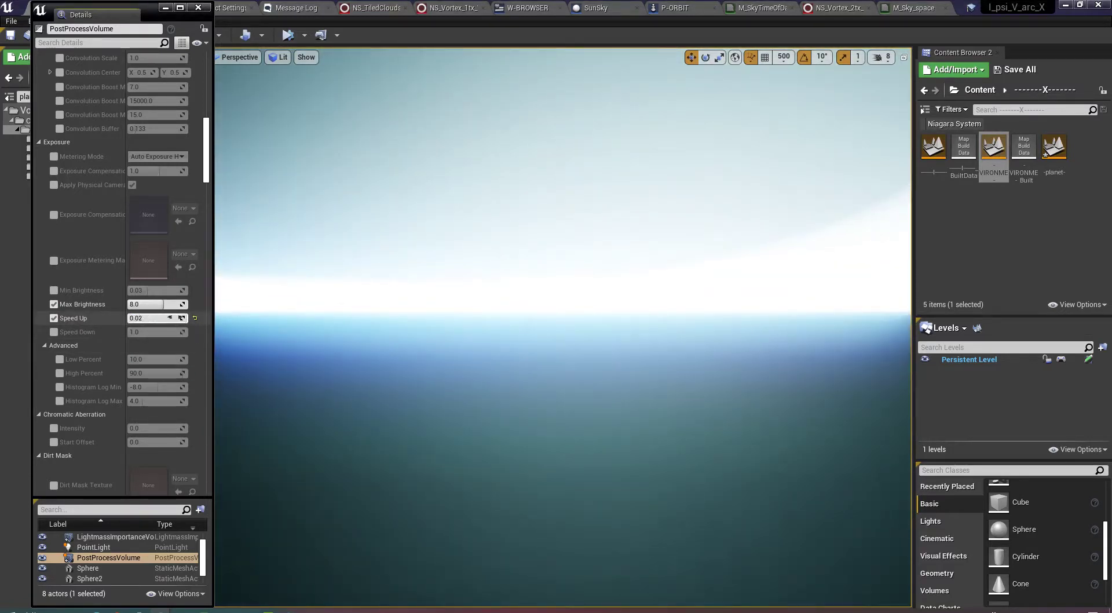
left_click(54, 291)
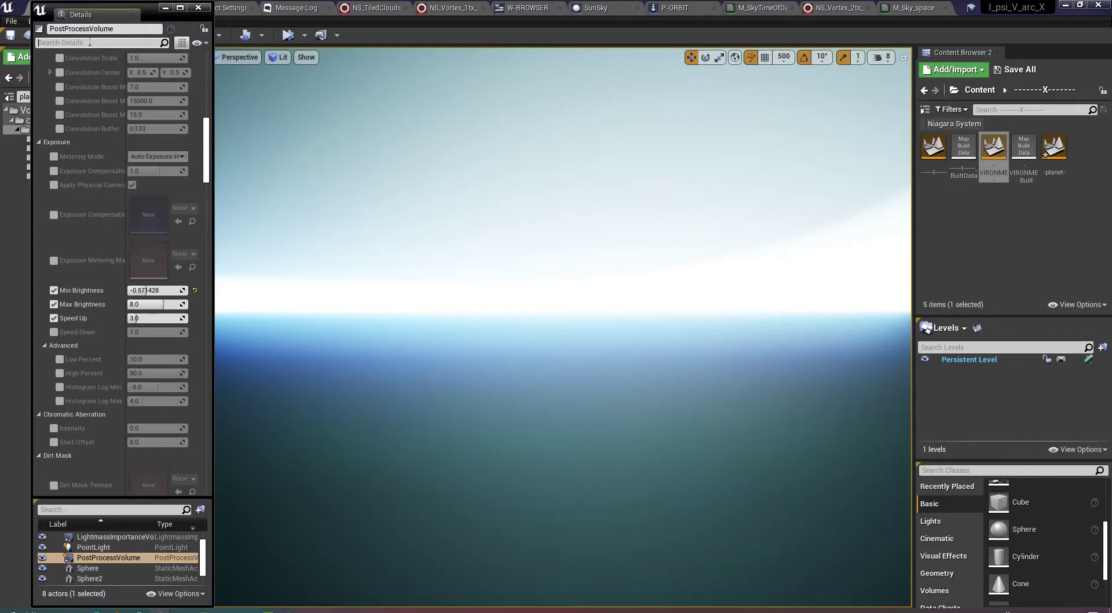
Step: Filter the volume's properties by "un", switch Infinite Extent (Unbound) off and on again, and clear the filter
left_click(90, 42)
type("un")
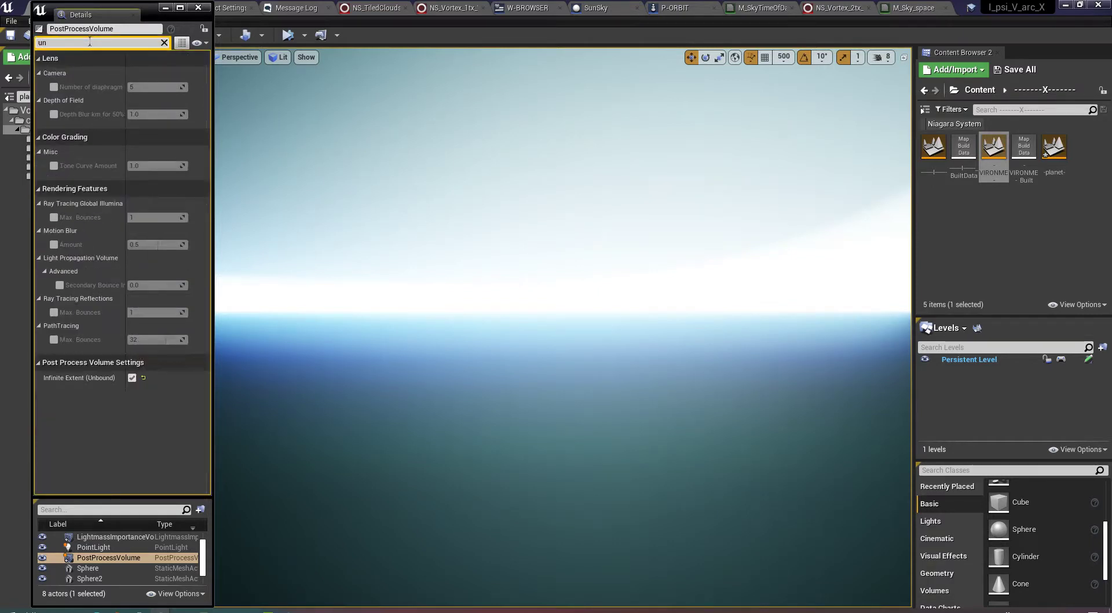
left_click(132, 377)
left_click(132, 377)
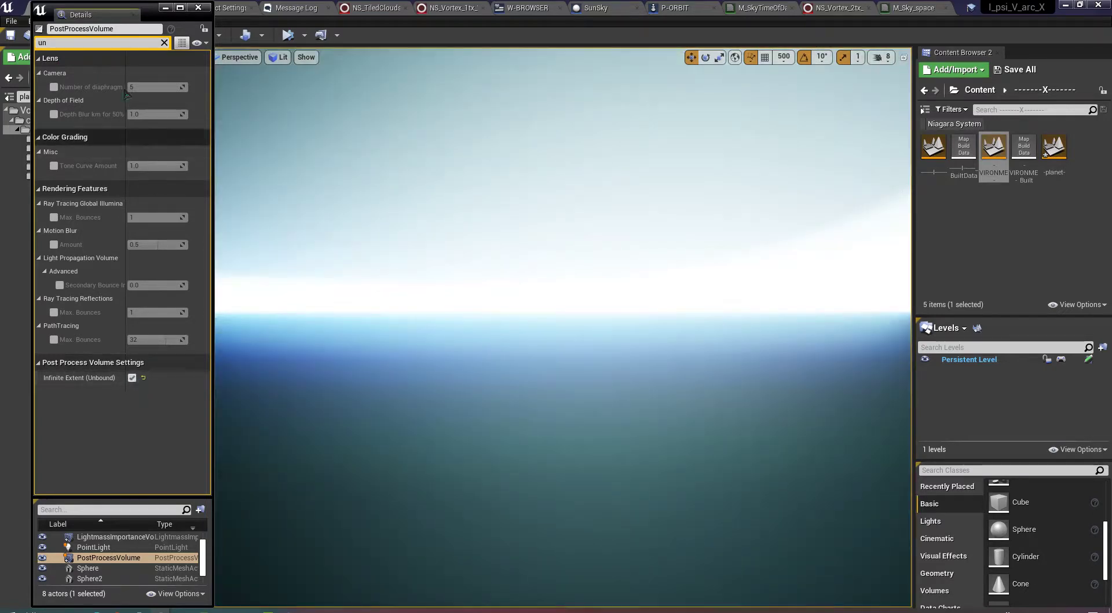
left_click(164, 43)
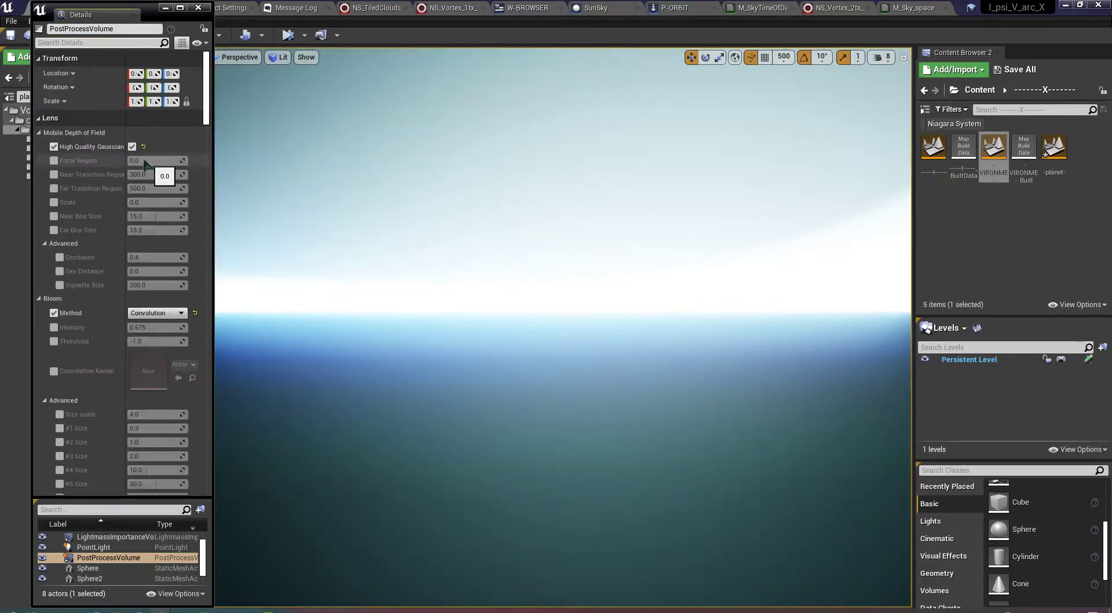
Step: Toggle the Vignette Intensity override in the image effects to compare the picture with and without it
scroll(155, 300, "down", 5)
scroll(155, 300, "down", 6)
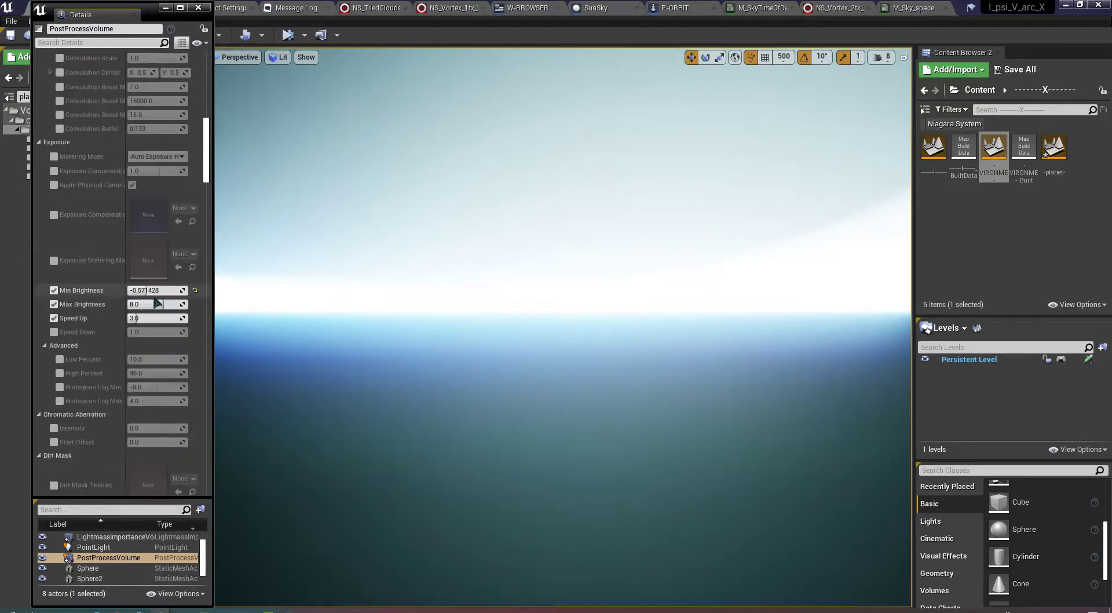
scroll(156, 395, "down", 3)
scroll(155, 395, "down", 8)
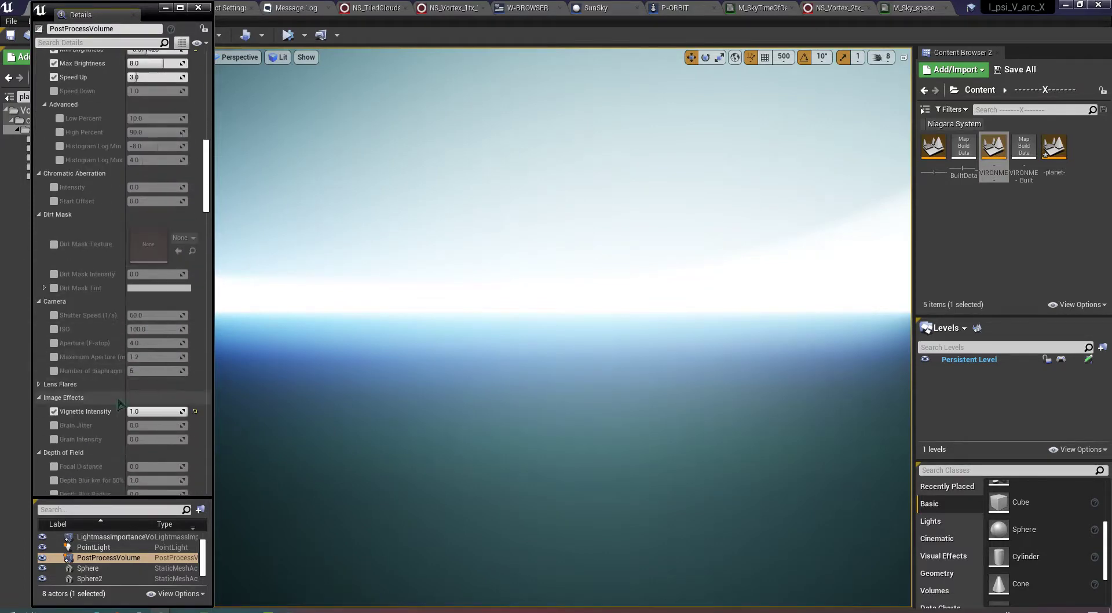
left_click(54, 412)
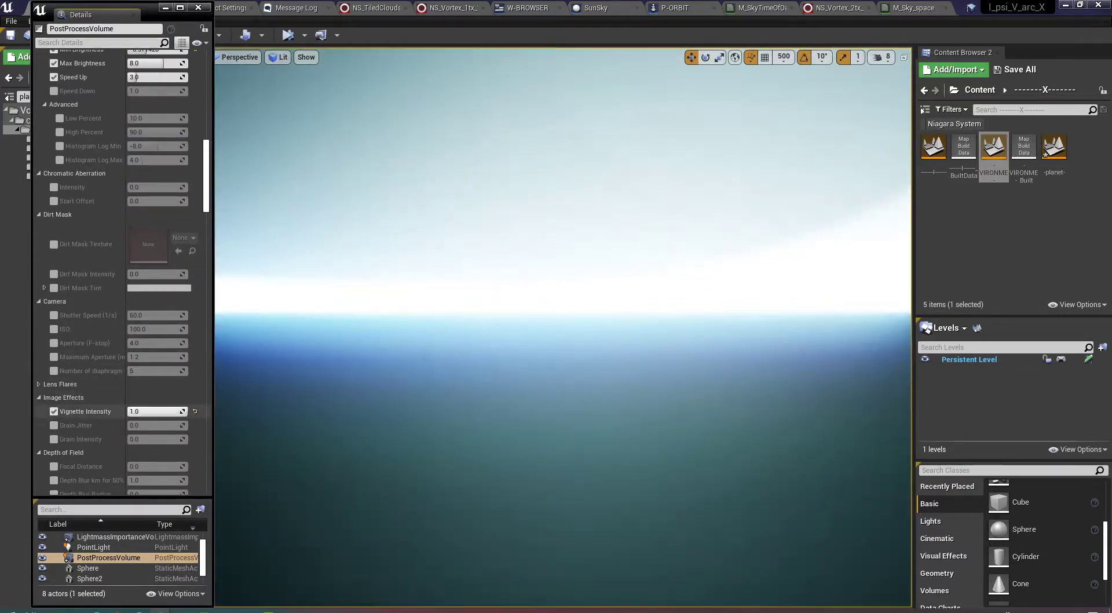
Step: Enable the Depth Blur Radius override under depth of field and set it to 4.0
scroll(174, 413, "down", 8)
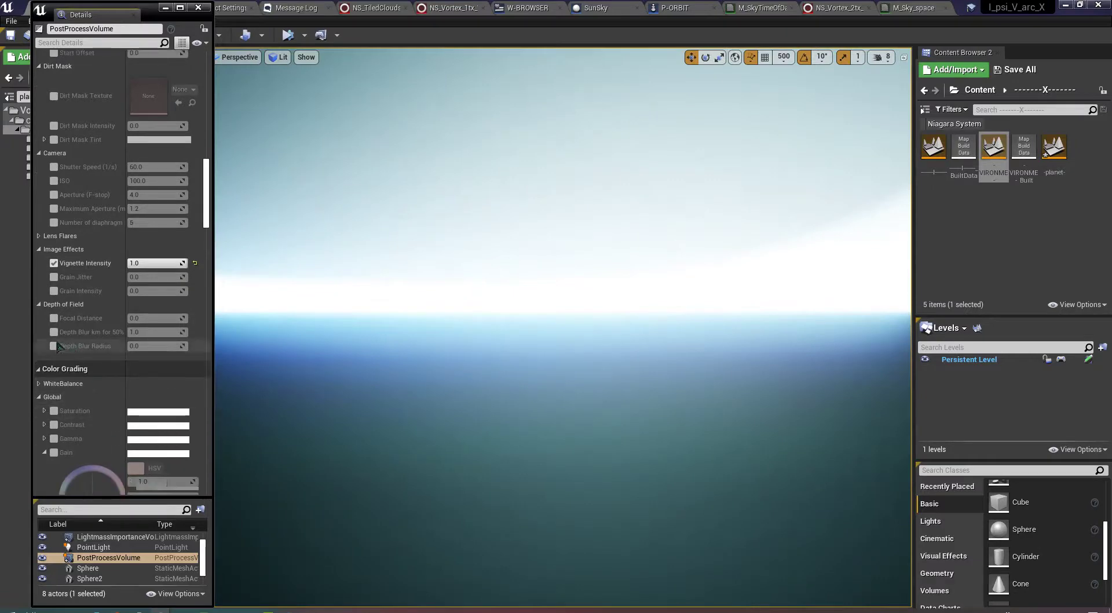
left_click(54, 345)
left_click_drag(137, 345, 186, 346)
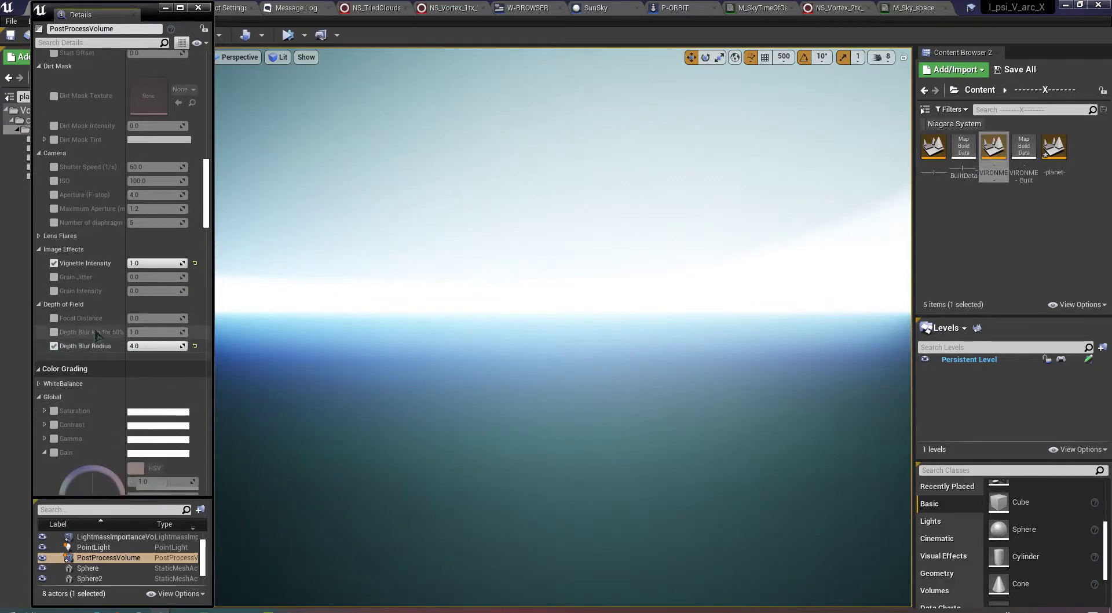
Step: Enable Focal Distance at 10000 and Depth Blur km for 50% at 100, and lower the Depth Blur Radius to 0
left_click(54, 318)
left_click_drag(132, 318, 187, 318)
left_click(54, 331)
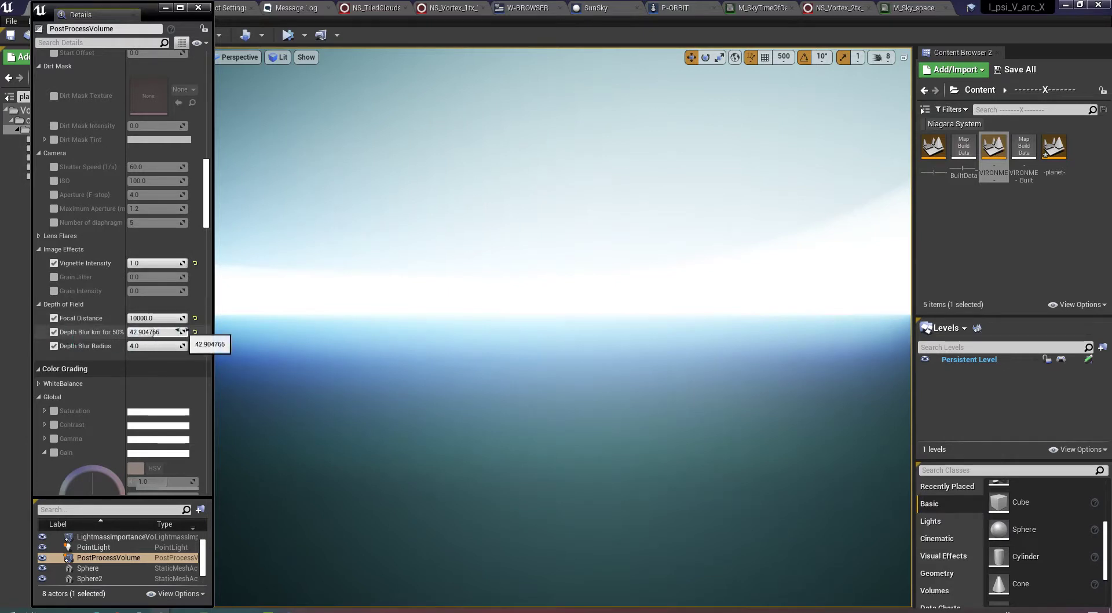
type("100")
key("Return")
left_click_drag(181, 346, 148, 347)
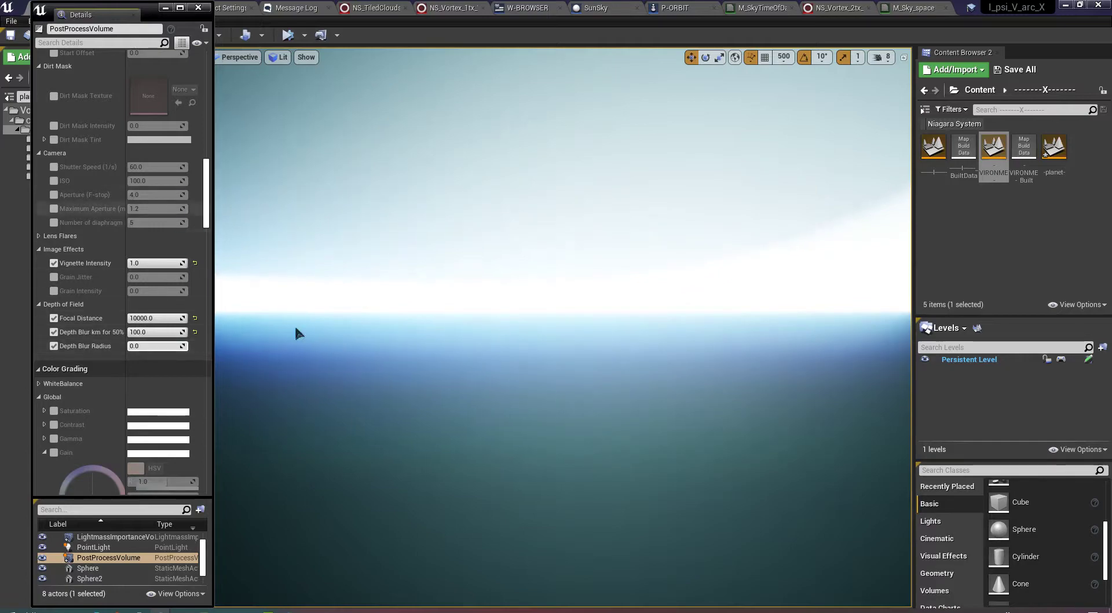
Step: Reset the Focal Distance and Depth Blur km for 50% values to their defaults
right_click_drag(294, 329, 294, 348)
right_click_drag(504, 300, 504, 406)
right_click_drag(492, 359, 528, 328)
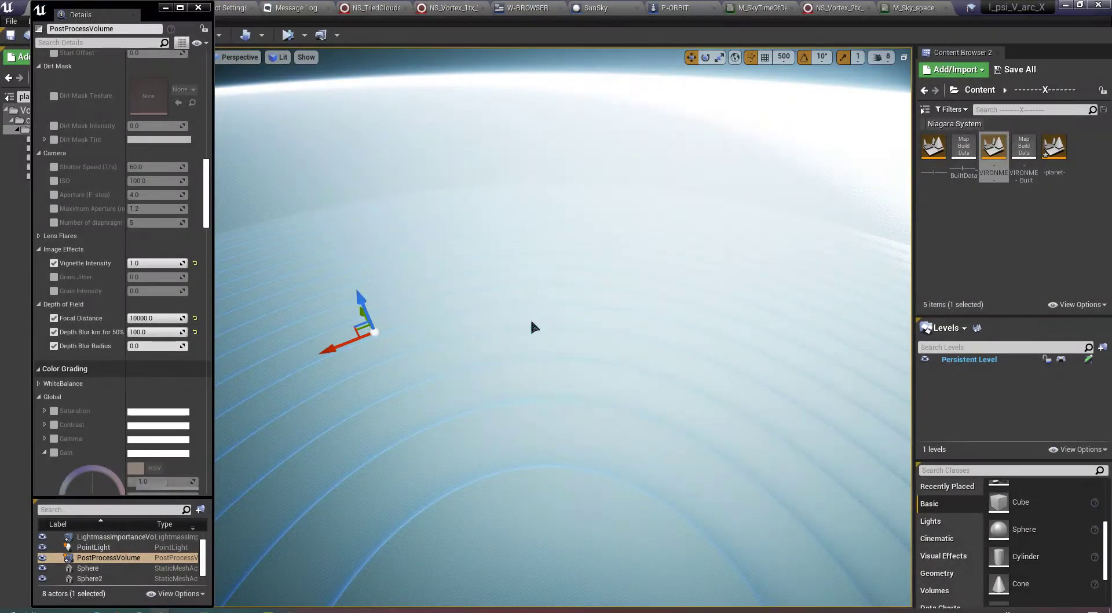
mouse_move(532, 325)
right_mouse_down()
mouse_move(544, 342)
mouse_move(545, 307)
mouse_move(544, 333)
mouse_move(533, 307)
right_mouse_up()
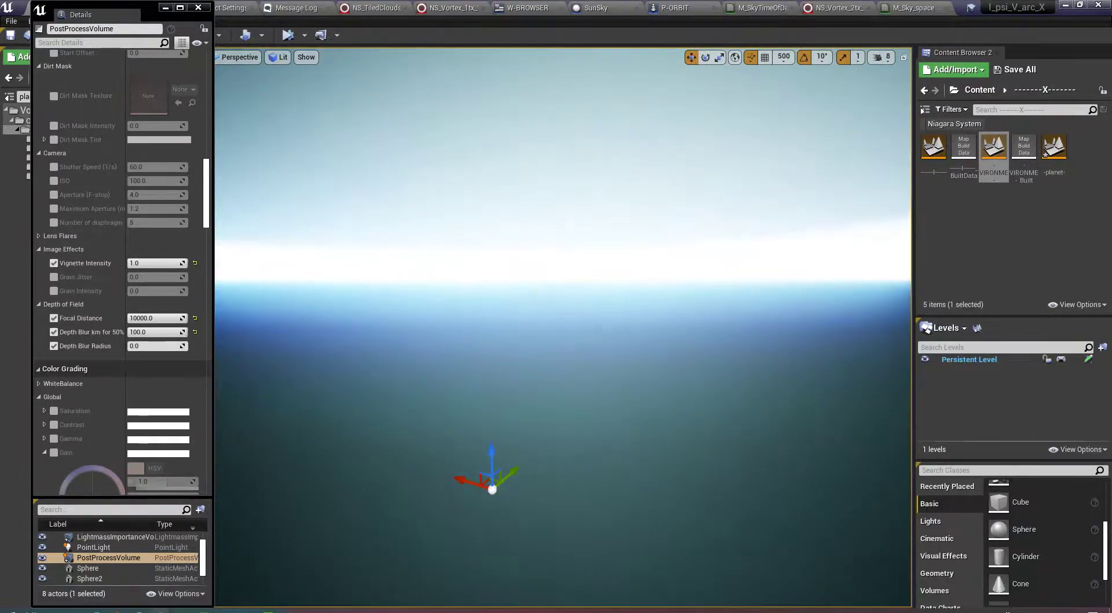
left_click(195, 318)
left_click(195, 318)
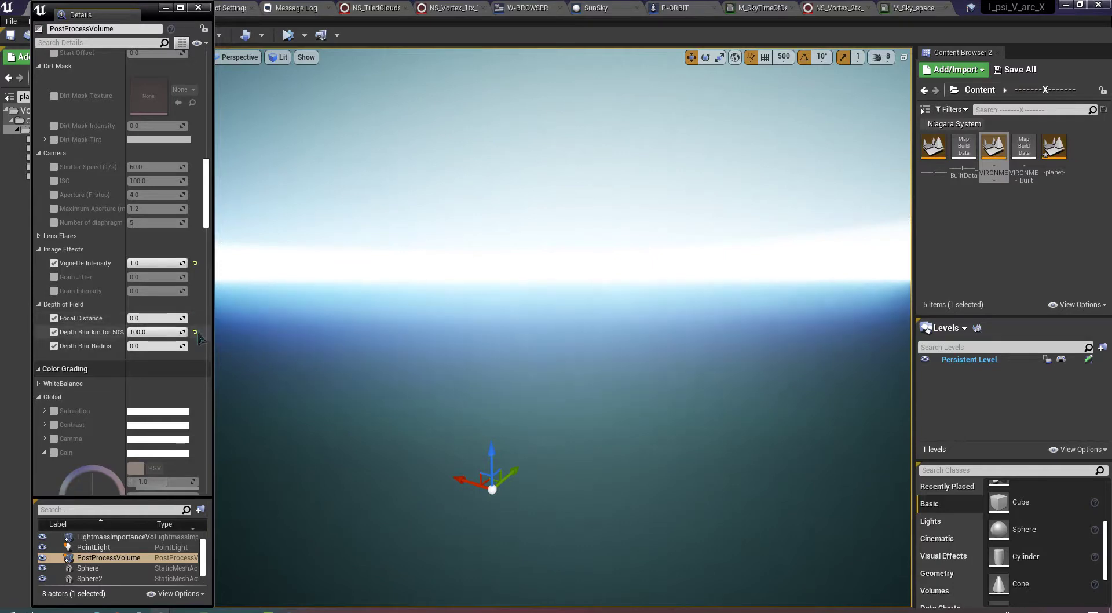
left_click(195, 332)
Step: Set the exposure's Min Brightness to 0.0
scroll(195, 319, "up", 5)
scroll(196, 313, "down", 8)
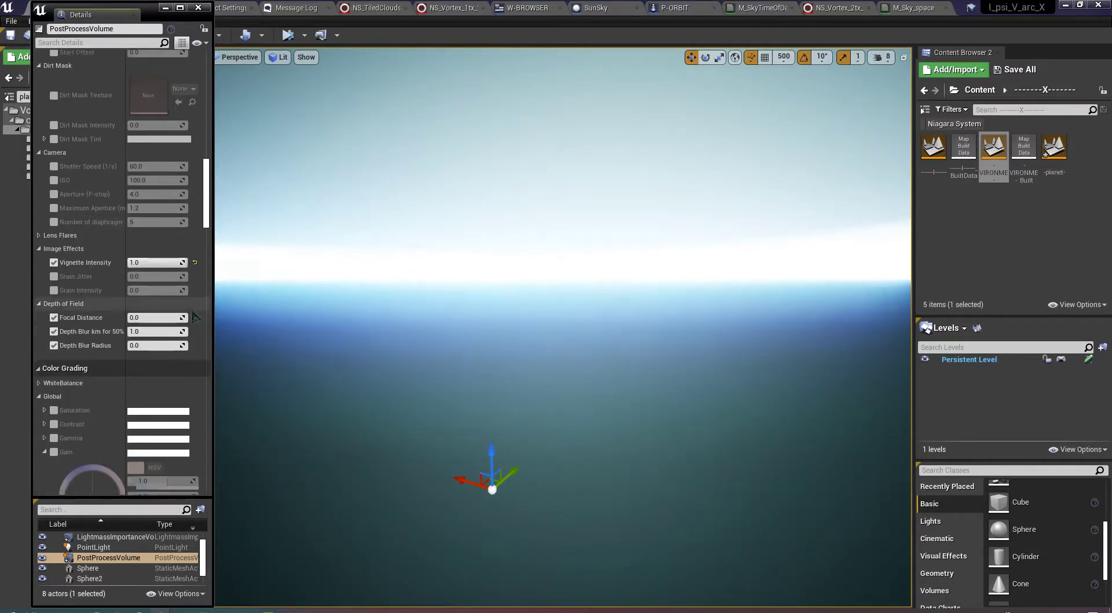
scroll(198, 293, "up", 5)
scroll(197, 292, "up", 12)
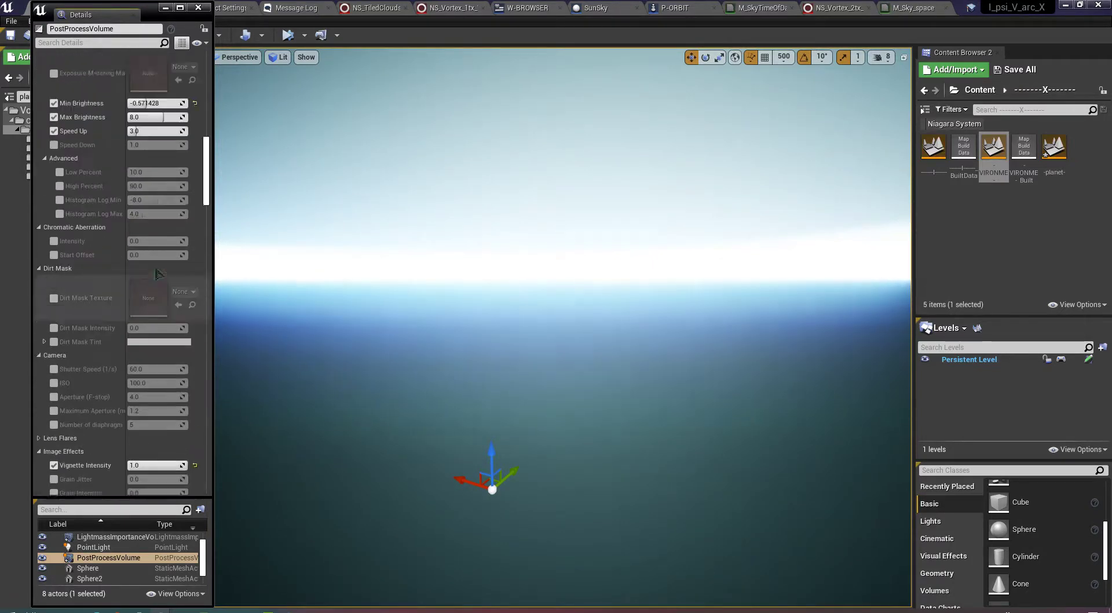
left_click_drag(166, 344, 183, 344)
left_click(155, 345)
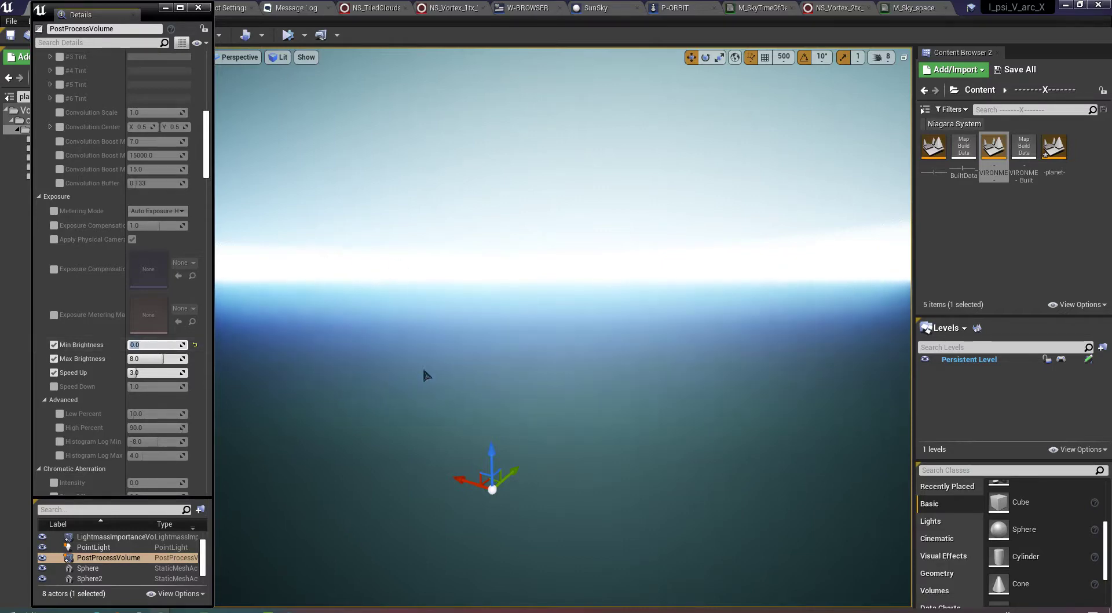
Step: Select the VolumetricLightmapDensityVolume actor in the level
right_click_drag(423, 370, 475, 382)
scroll(180, 160, "up", 12)
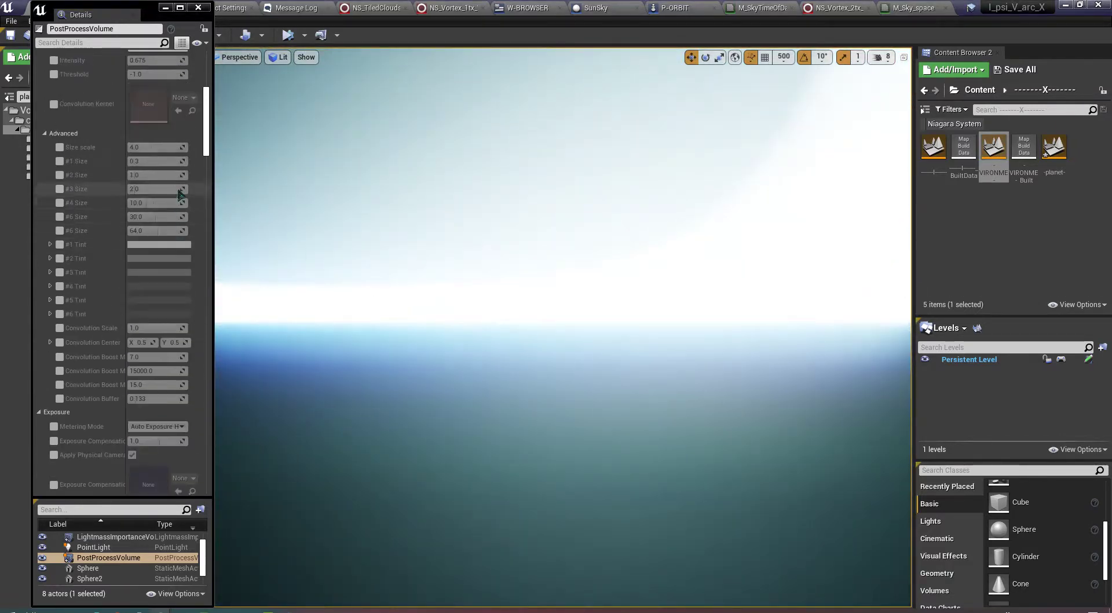
scroll(180, 155, "up", 1)
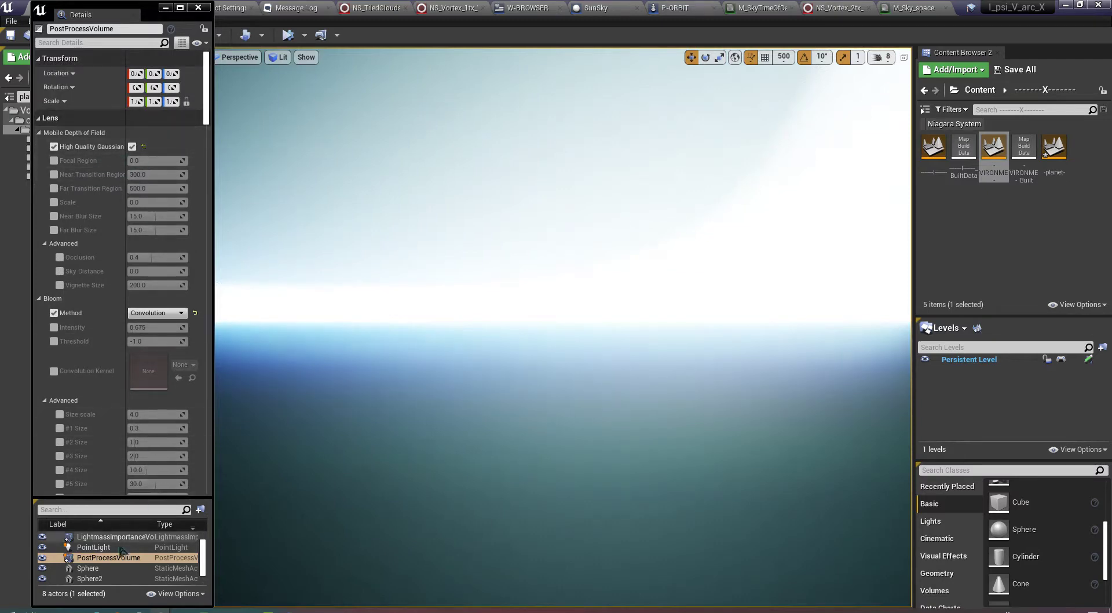
scroll(116, 555, "down", 1)
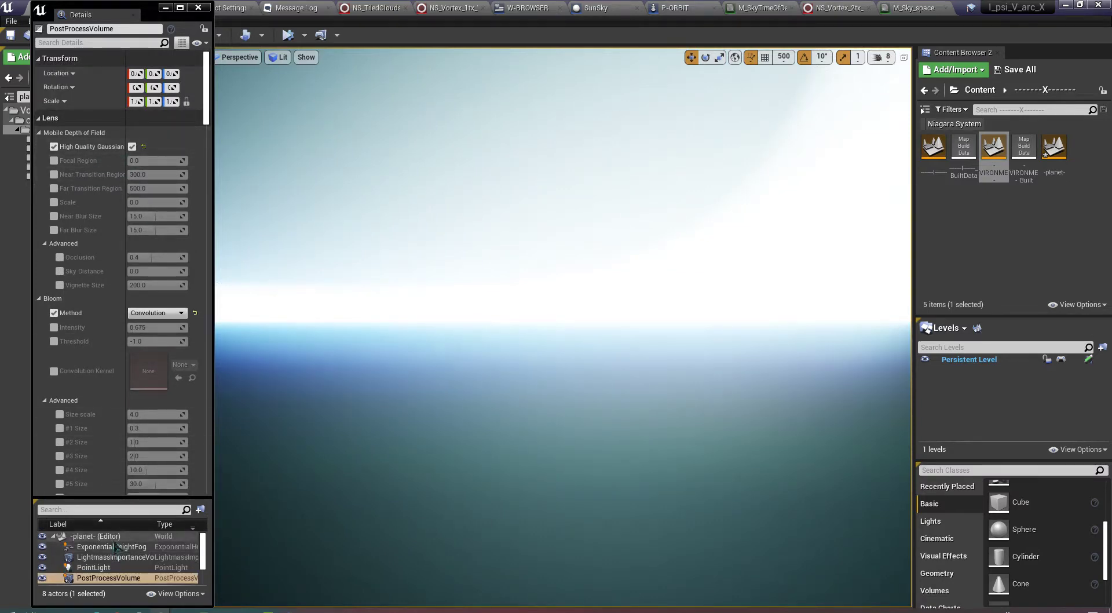
left_click(104, 579)
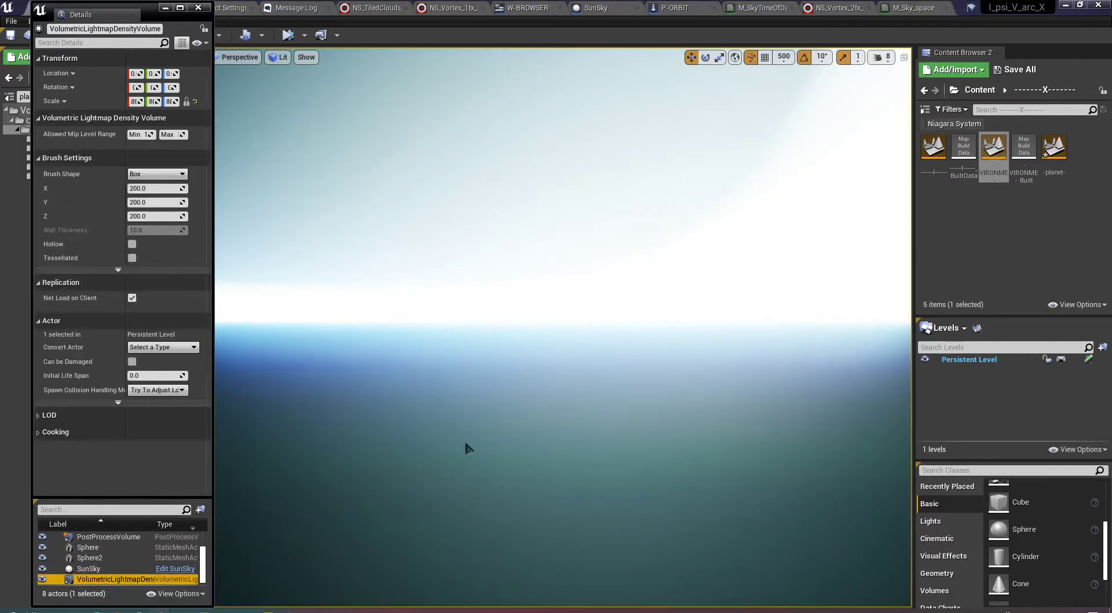
Step: Examine the bounds of the selected volumetric lightmap density volume in the viewport, focusing on the actor
right_click_drag(468, 448, 468, 431)
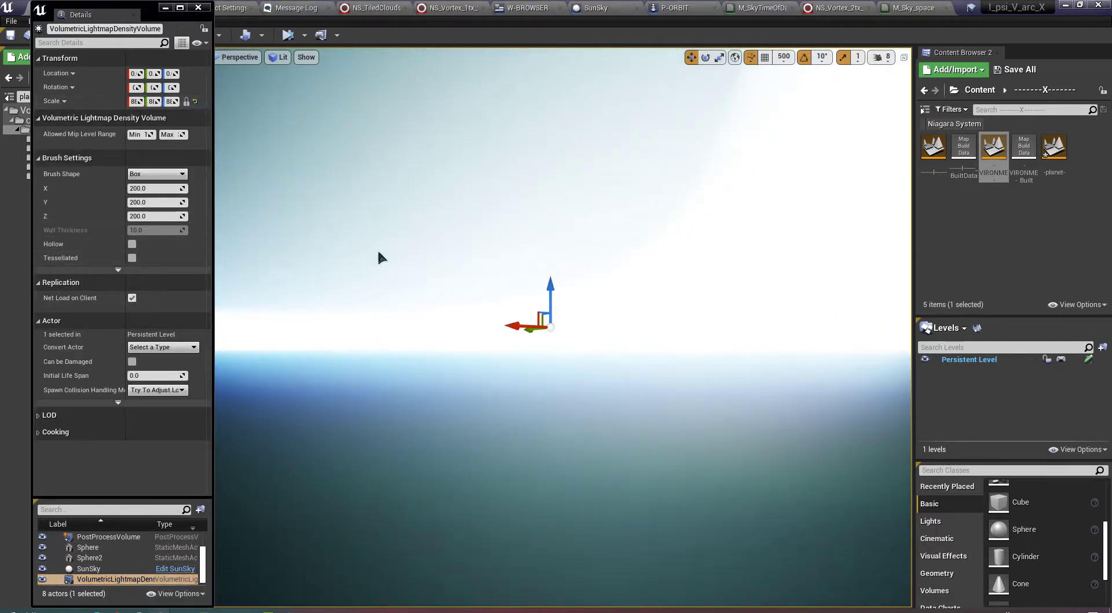
right_click_drag(505, 287, 425, 296)
key("g")
right_click_drag(506, 287, 605, 315)
left_click_drag(511, 294, 452, 307, "alt")
right_click_drag(511, 295, 503, 287)
key("w")
key("f")
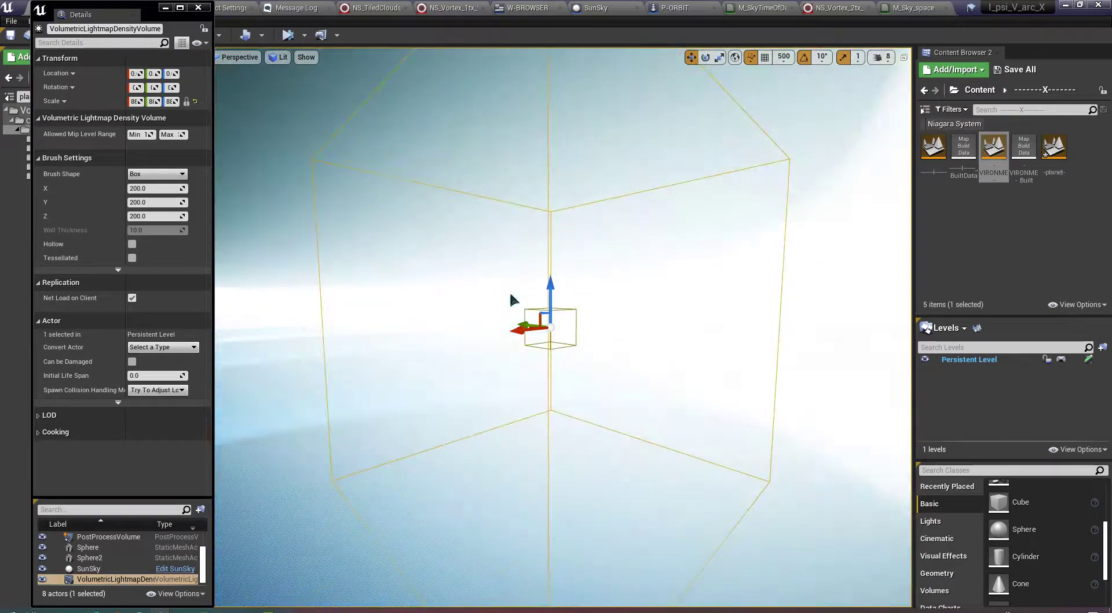
right_click(506, 300)
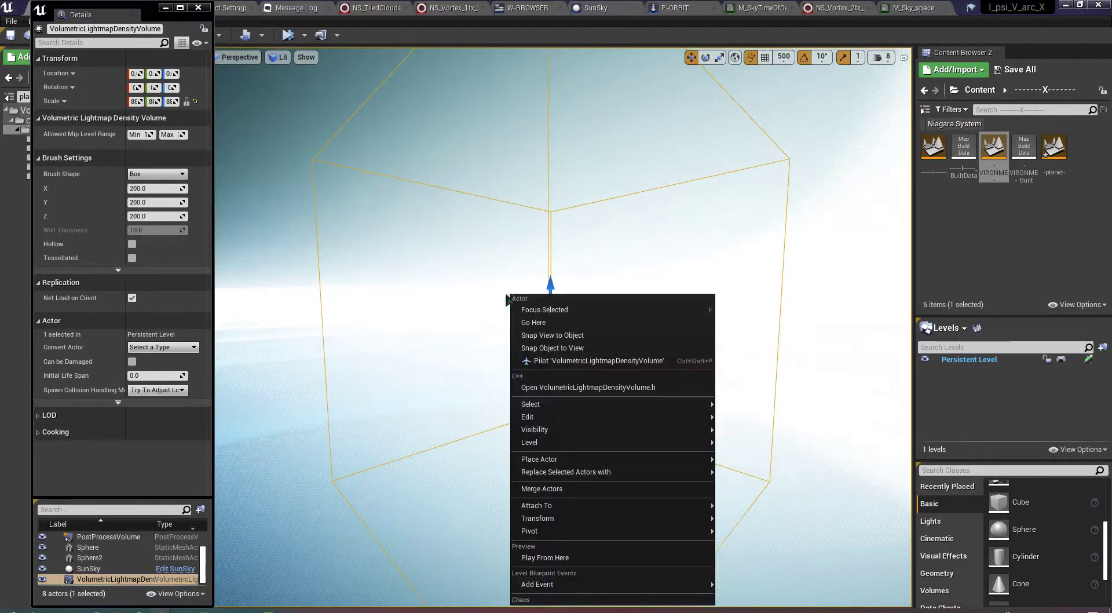
key("f")
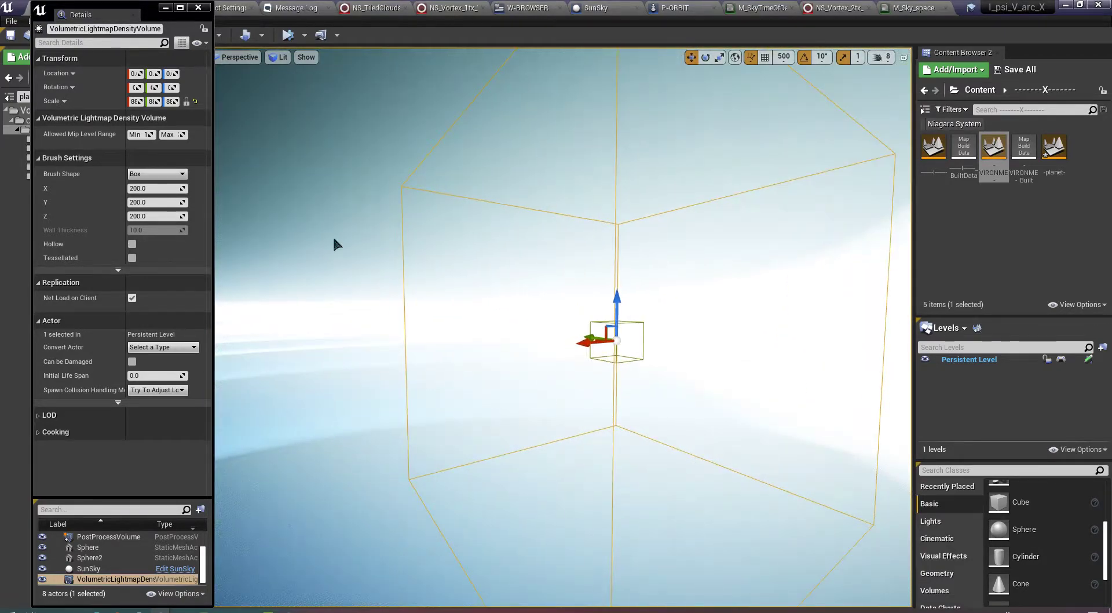
Step: Try deleting the volumetric lightmap density volume to compare the scene, and undo the deletion
key("Delete")
right_click_drag(334, 240, 457, 318)
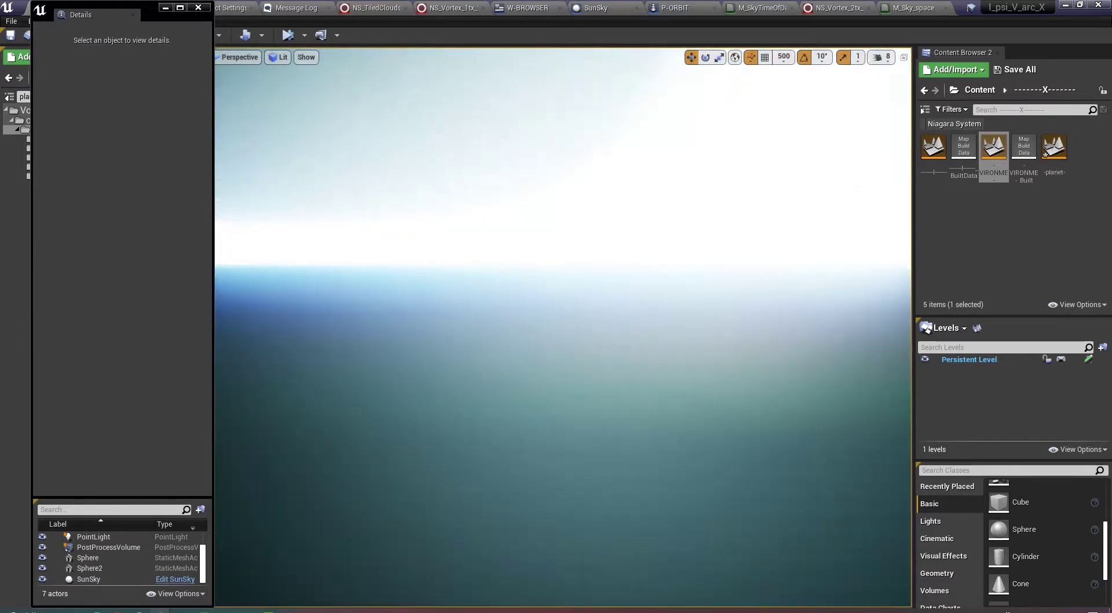
key("g")
scroll(335, 241, "down", 1)
key("g")
key("ctrl+z")
Step: Select the LightmassImportanceVolume to view its details and look through the level's other actors
scroll(136, 556, "up", 3)
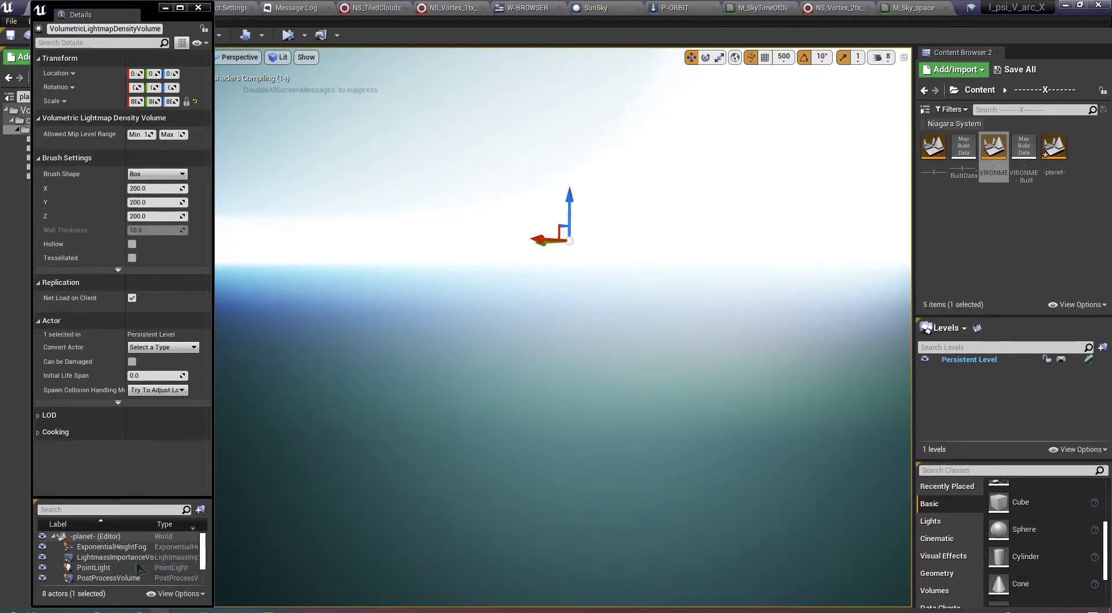
left_click(138, 557)
scroll(139, 556, "down", 2)
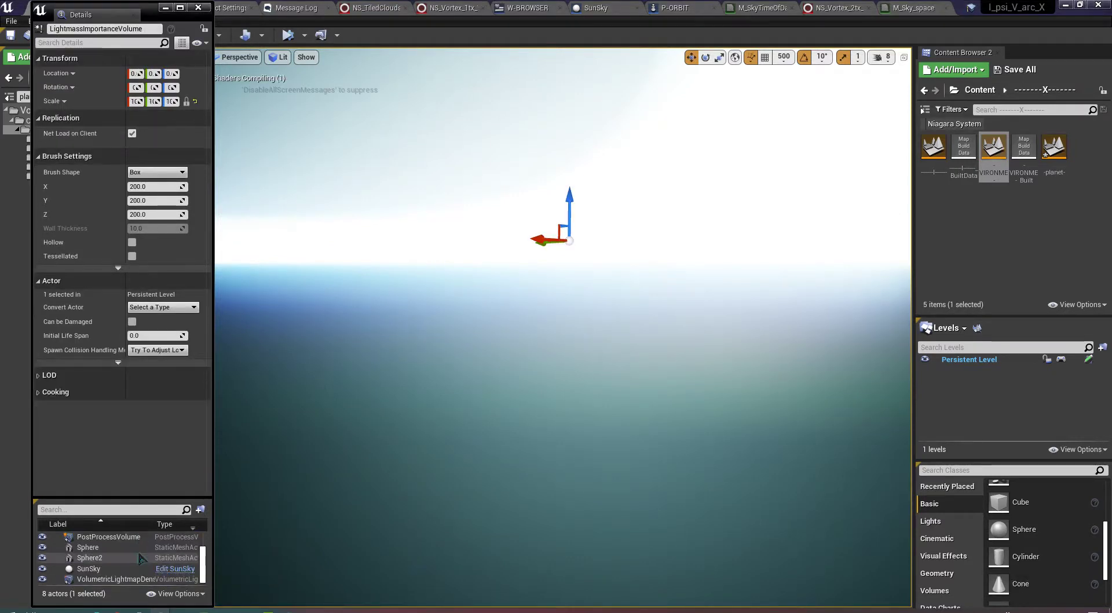
scroll(138, 557, "up", 2)
scroll(125, 572, "down", 2)
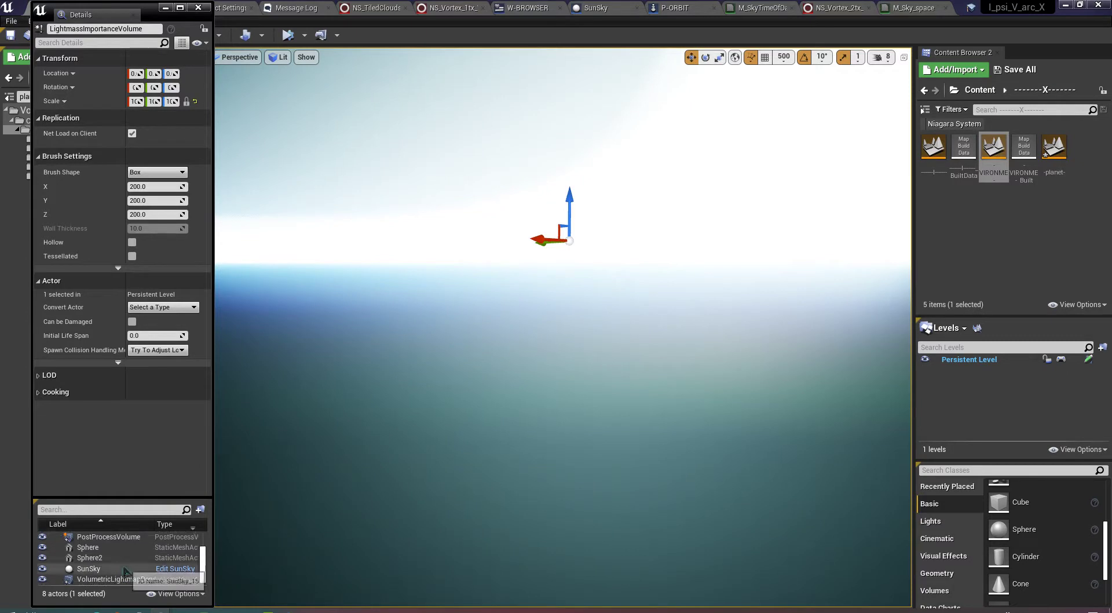
Step: Select the SunSky actor and set its latitude to -59.136288 and longitude to 180.0
left_click(125, 570)
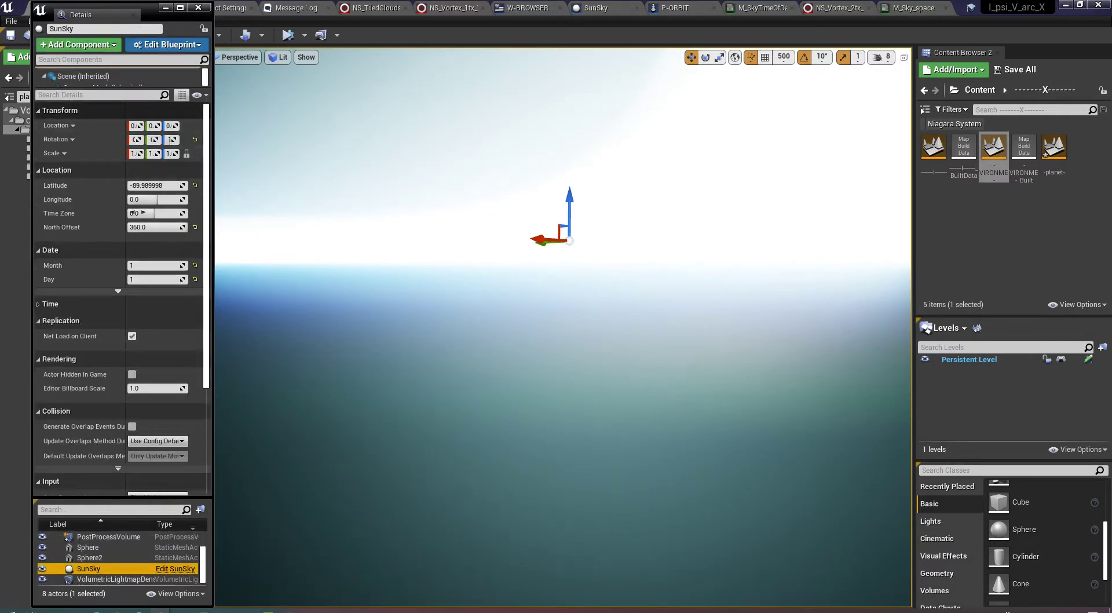
left_click_drag(153, 185, 192, 200)
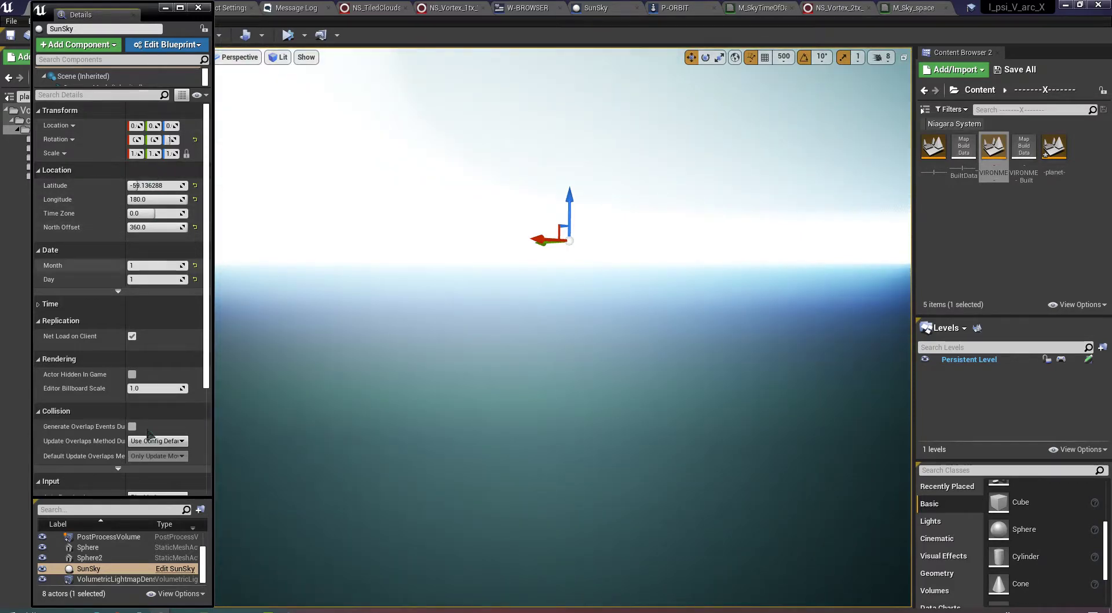
Step: Select the ExponentialHeightFog actor and set its fog density to 0.004762 and its second fog height falloff to 2.0
scroll(118, 556, "up", 3)
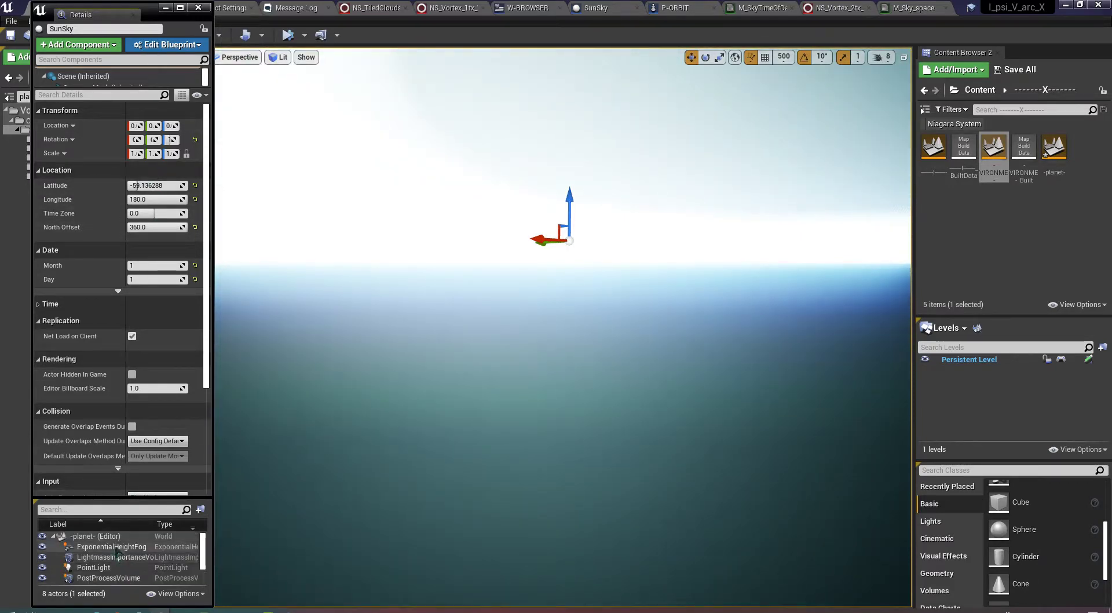
left_click(116, 548)
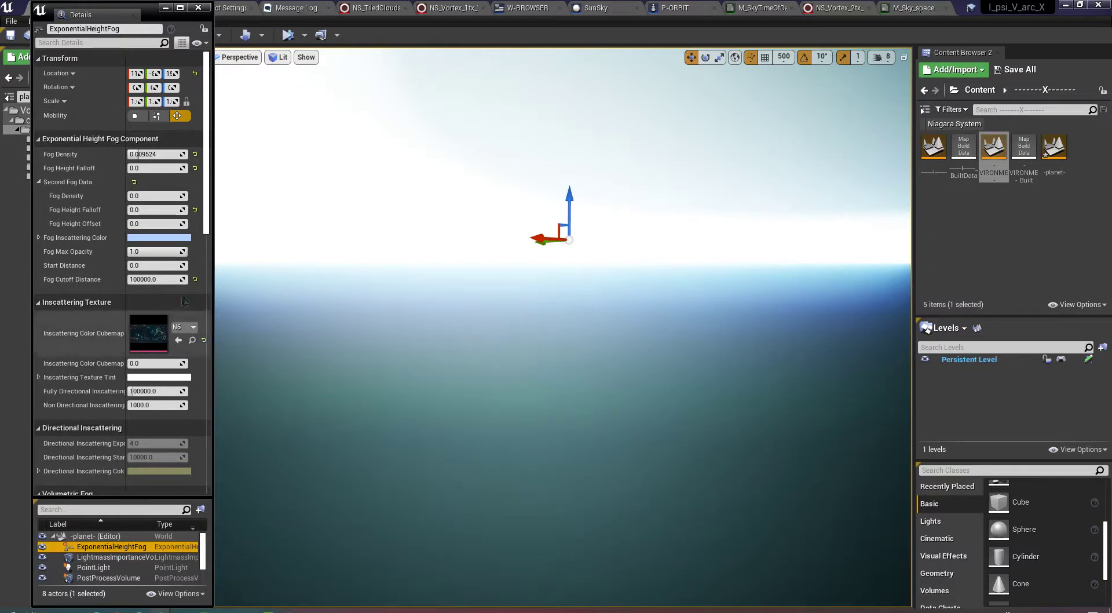
left_click(195, 211)
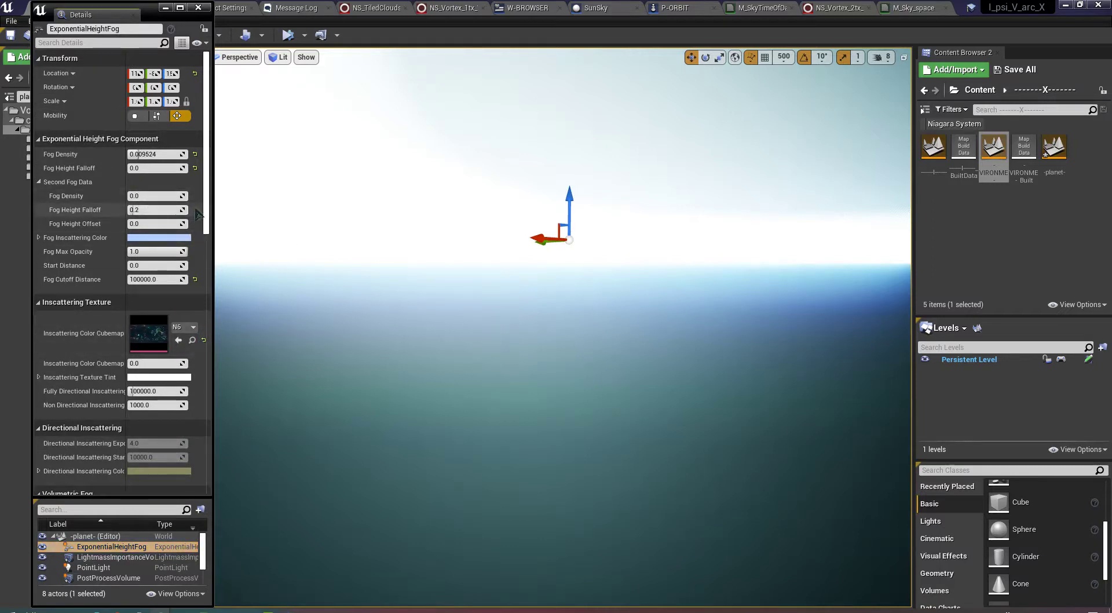
left_click_drag(165, 155, 133, 154)
left_click_drag(155, 195, 188, 209)
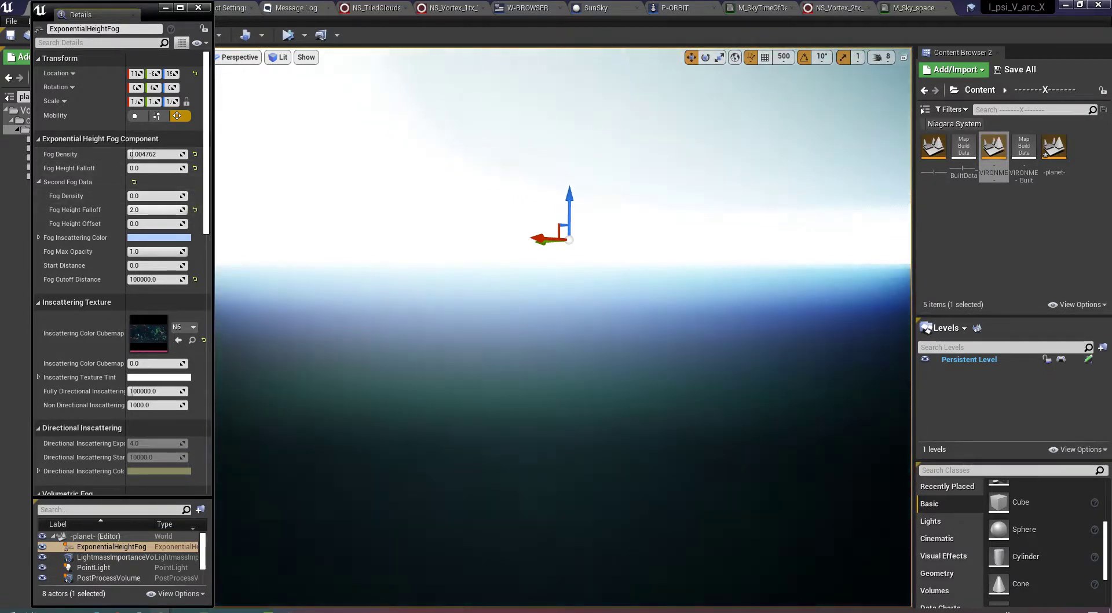
Step: Reset the height fog's fog density, fog height falloff and second fog height falloff to their defaults
left_click(194, 154)
left_click(194, 168)
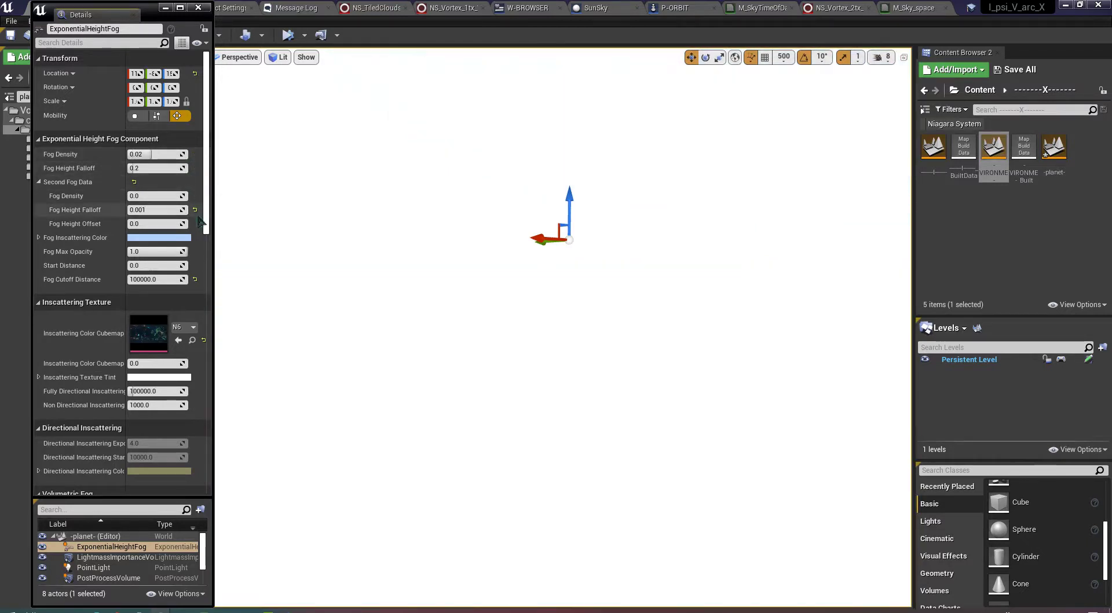
left_click(195, 210)
Step: Set the volumetric fog's view distance to 10000.0 and its extinction scale to 0.1, keeping static lighting scattering intensity at 1.0
scroll(197, 232, "down", 5)
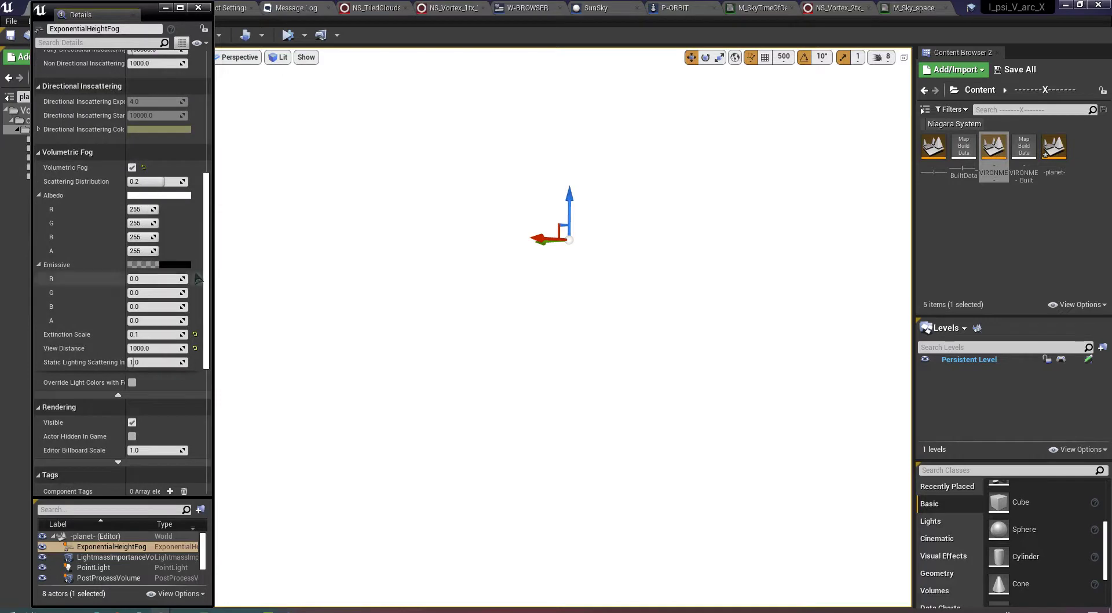
scroll(197, 347, "down", 3)
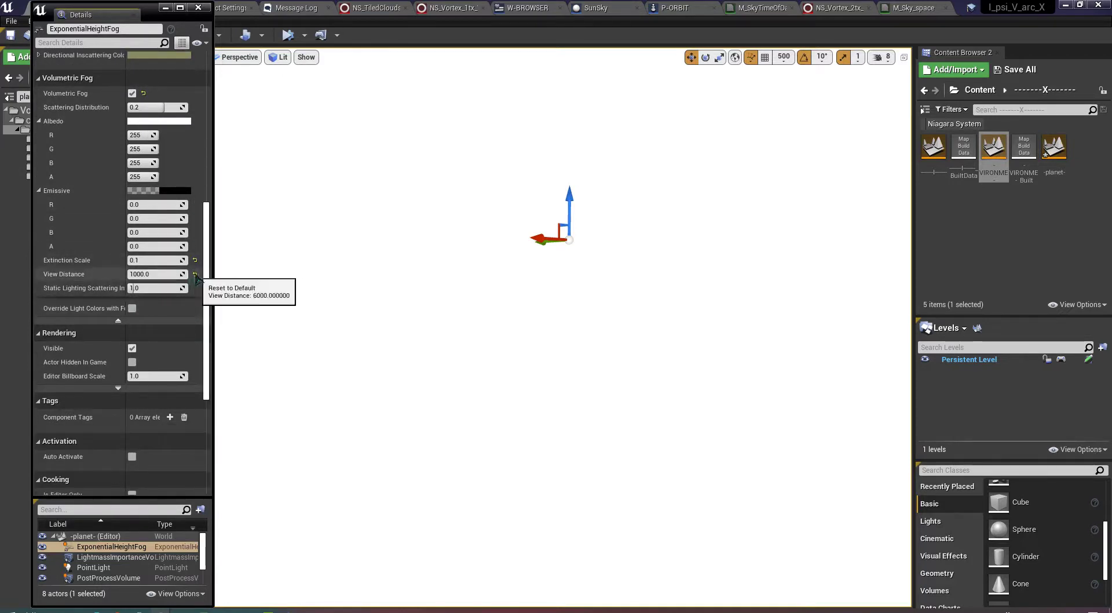
left_click(195, 274)
left_click_drag(160, 274, 139, 260)
right_click_drag(368, 340, 281, 394)
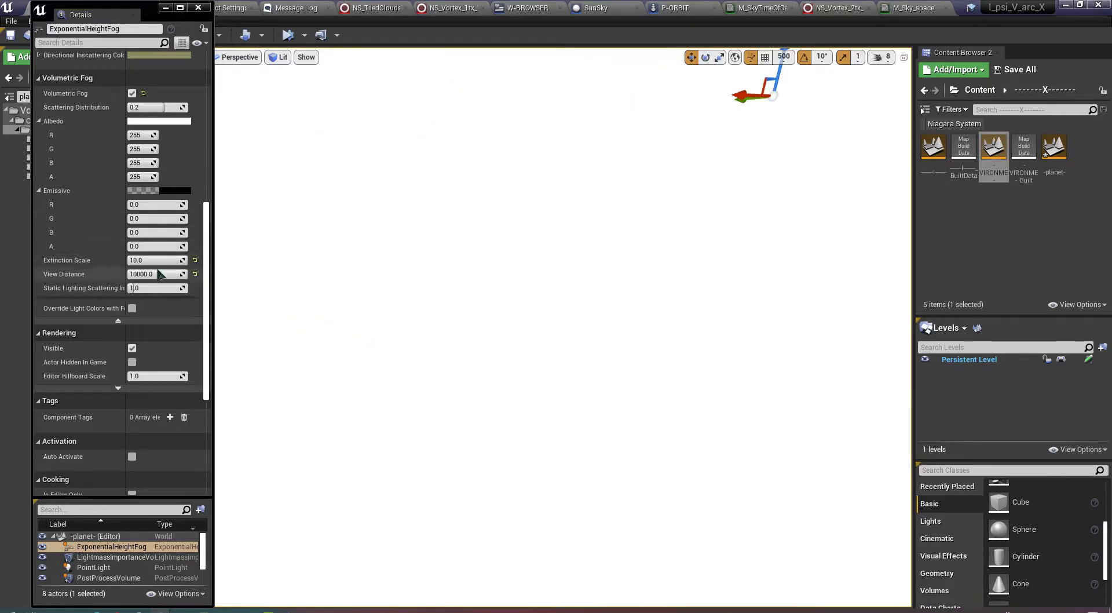
left_click_drag(166, 287, 128, 287)
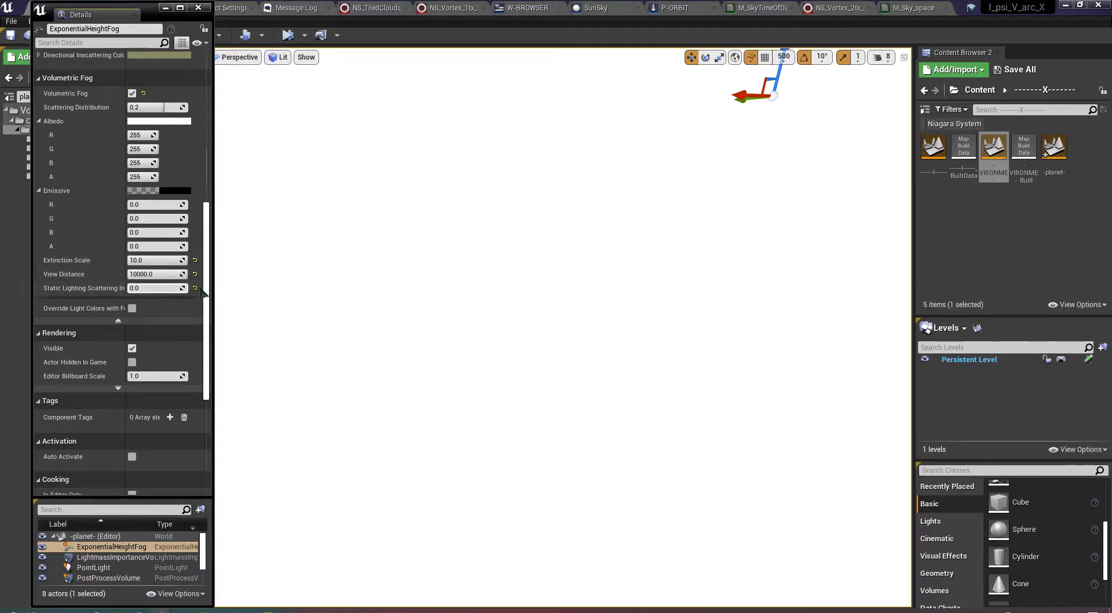
left_click_drag(177, 261, 128, 260)
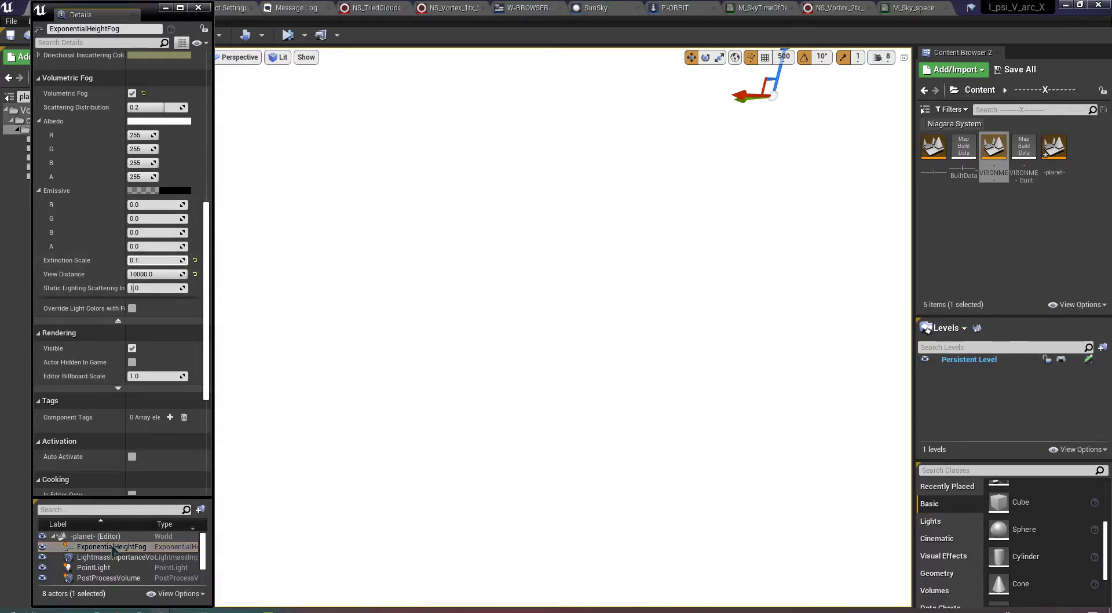
Step: Look over the exponential height fog's settings and the level's list of actors
scroll(113, 550, "down", 3)
scroll(114, 553, "up", 2)
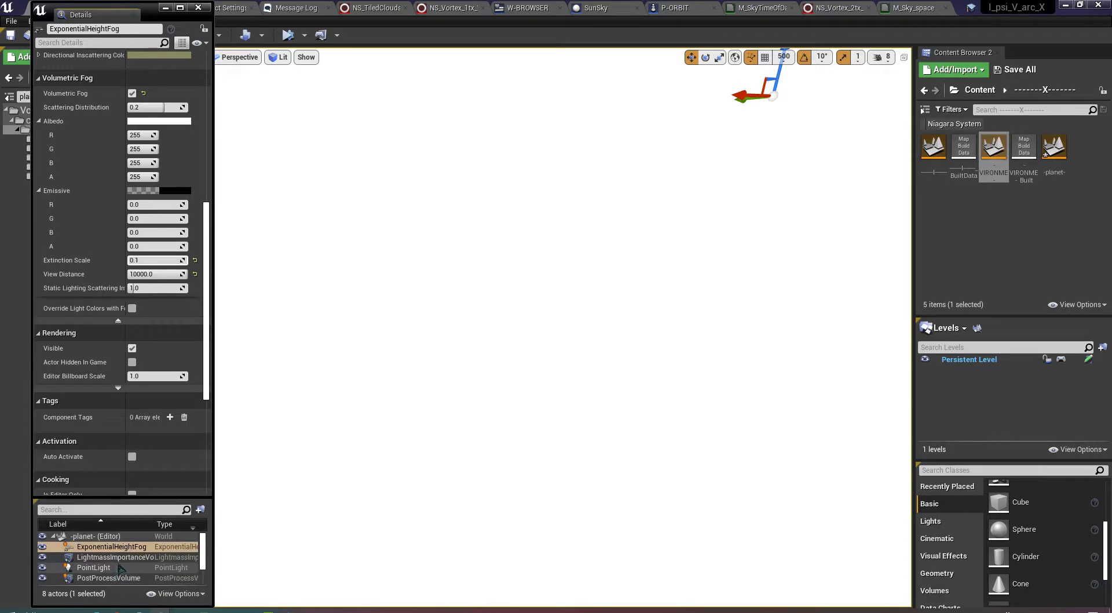
scroll(132, 184, "up", 8)
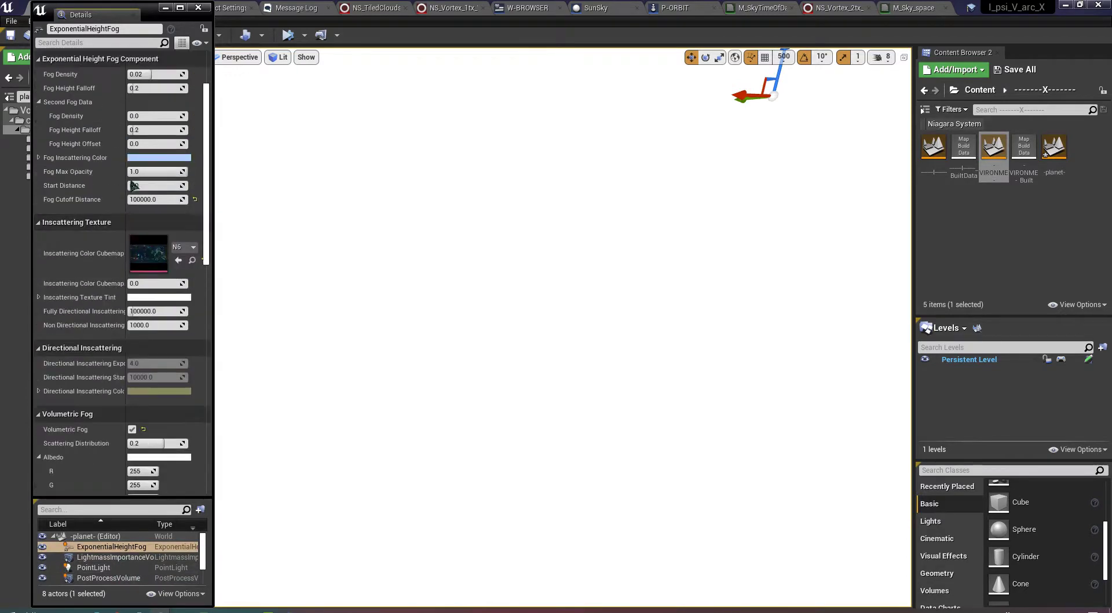
scroll(132, 184, "up", 3)
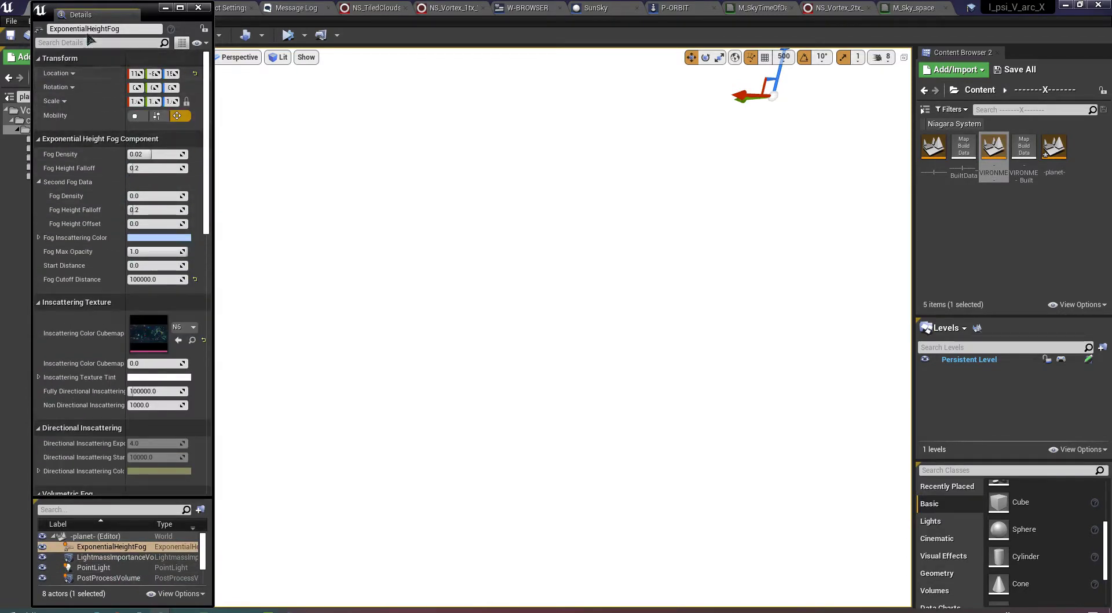
scroll(107, 562, "down", 2)
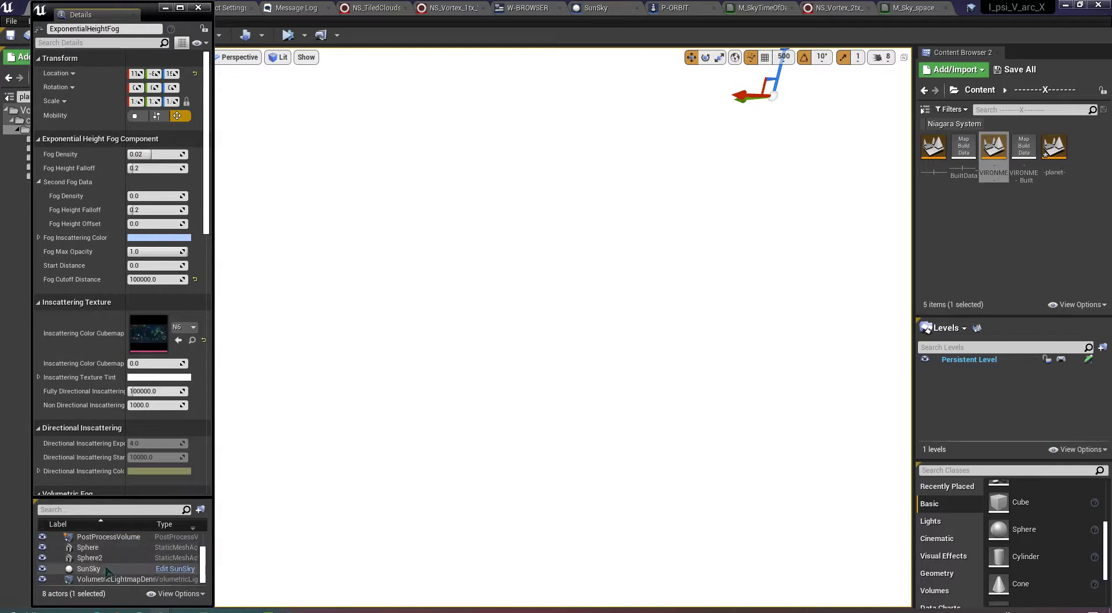
scroll(107, 572, "up", 2)
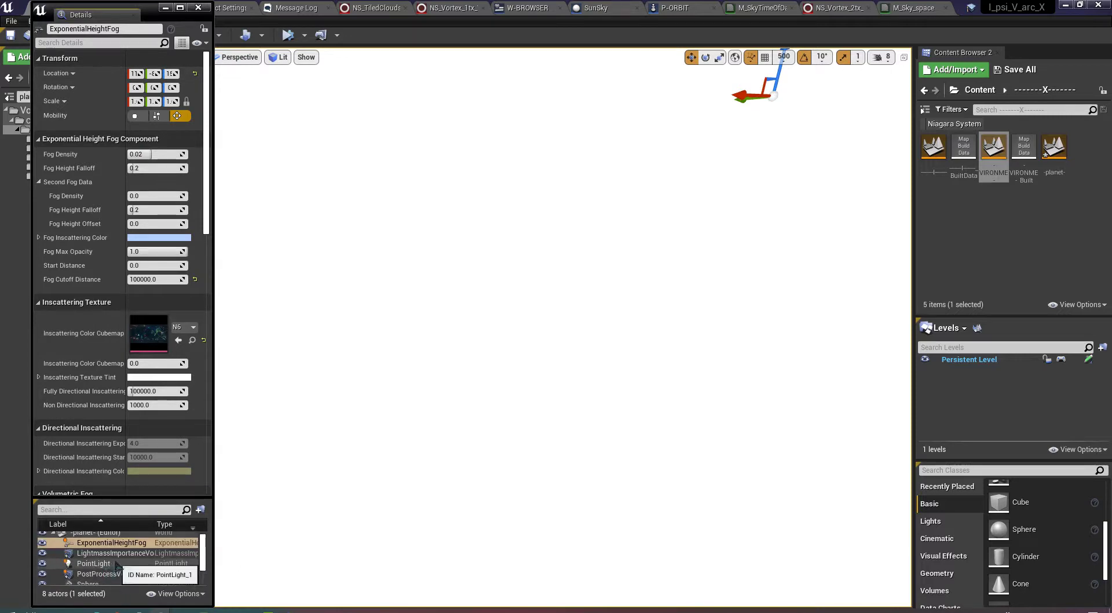
scroll(116, 564, "down", 3)
Step: Reset the SunSky directional light's volumetric scattering intensity to default and set its light color to R 97, G 178, B 156
left_click(104, 568)
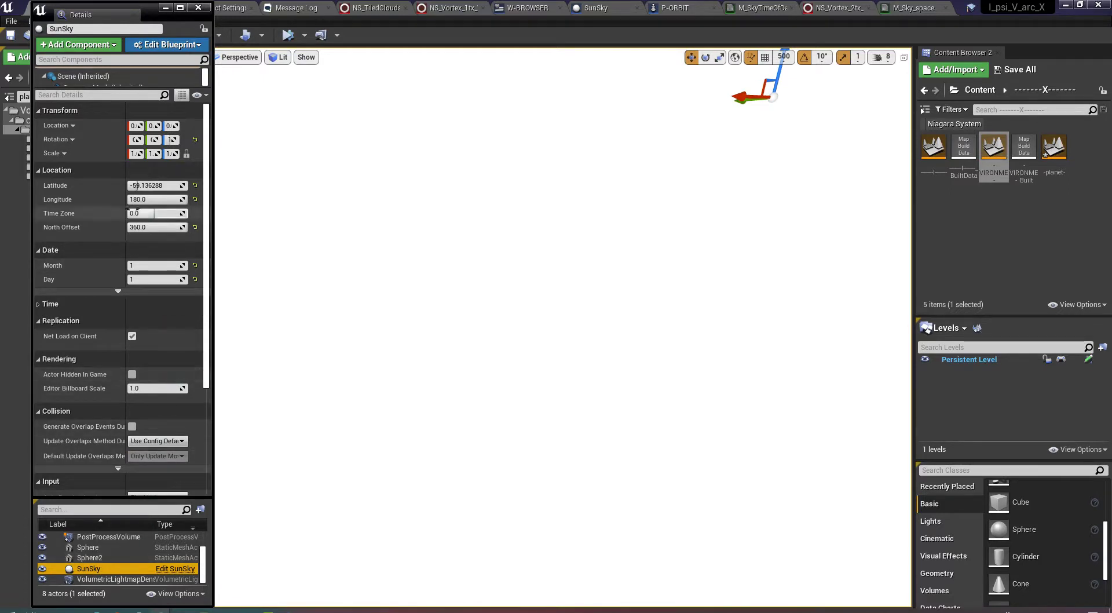
left_click_drag(123, 86, 123, 121)
left_click(105, 110)
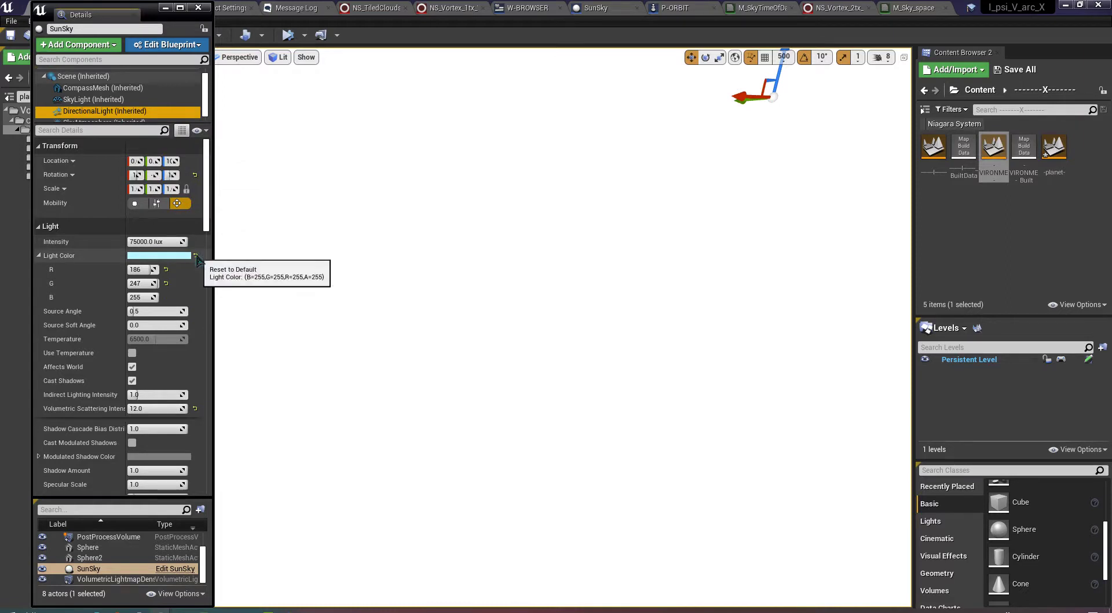
left_click(195, 410)
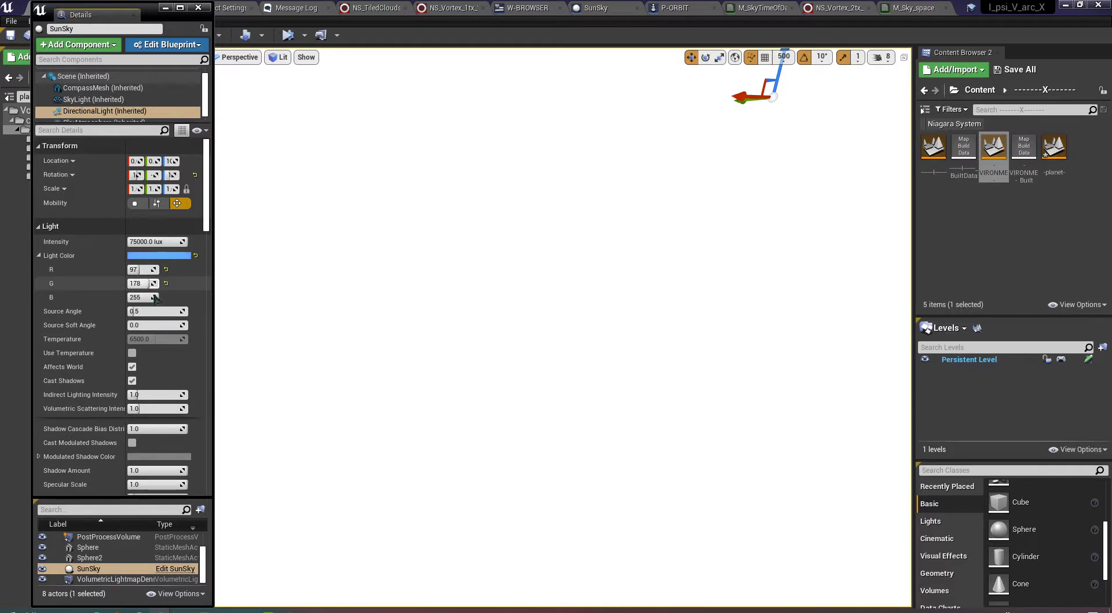
left_click_drag(155, 298, 150, 297)
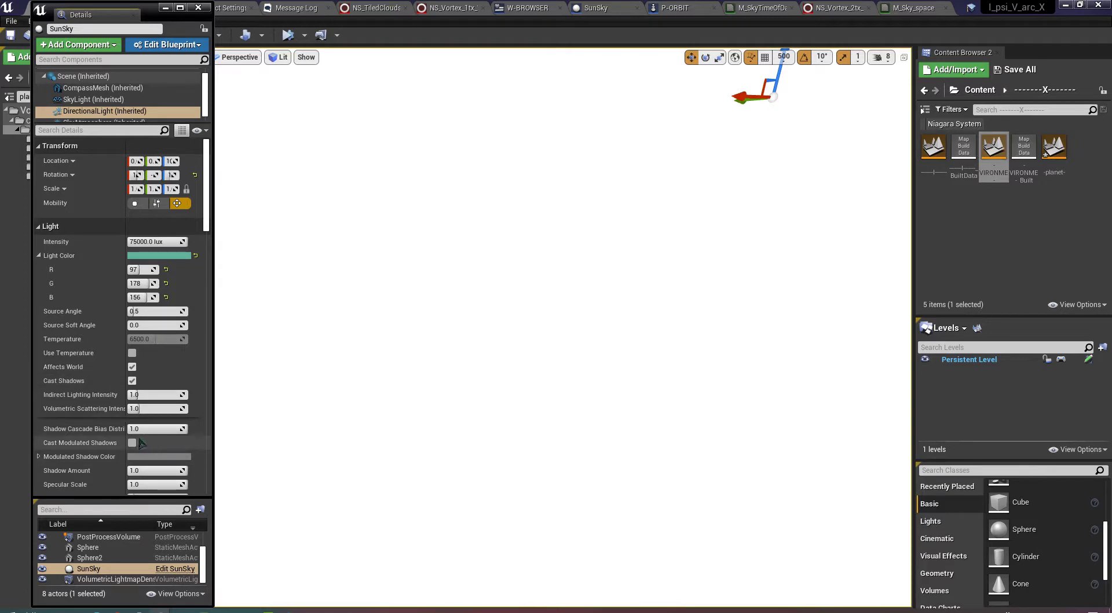
Step: Turn off light shaft occlusion on the SunSky's directional light
scroll(144, 436, "down", 8)
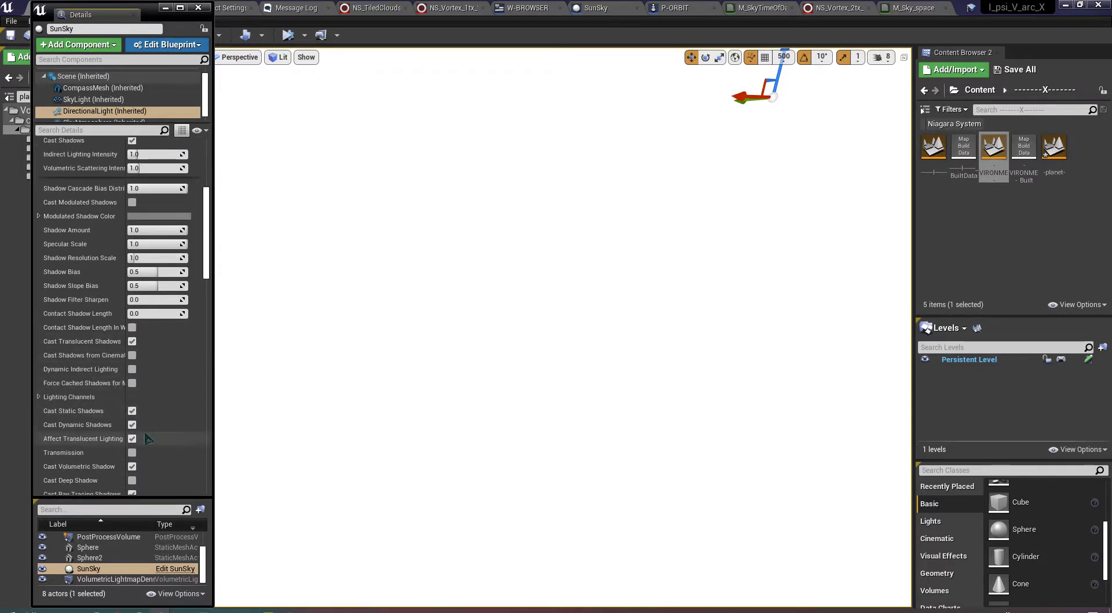
scroll(146, 439, "down", 3)
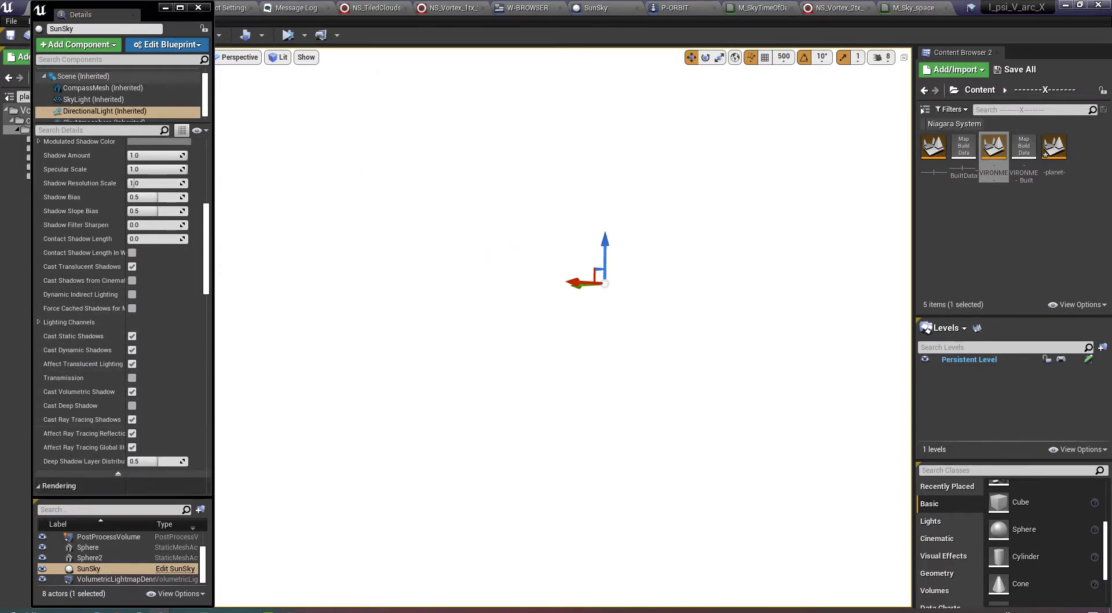
right_click_drag(563, 327, 570, 266)
right_click_drag(418, 524, 550, 498)
mouse_move(416, 558)
right_mouse_down()
mouse_move(521, 565)
mouse_move(418, 563)
right_mouse_up()
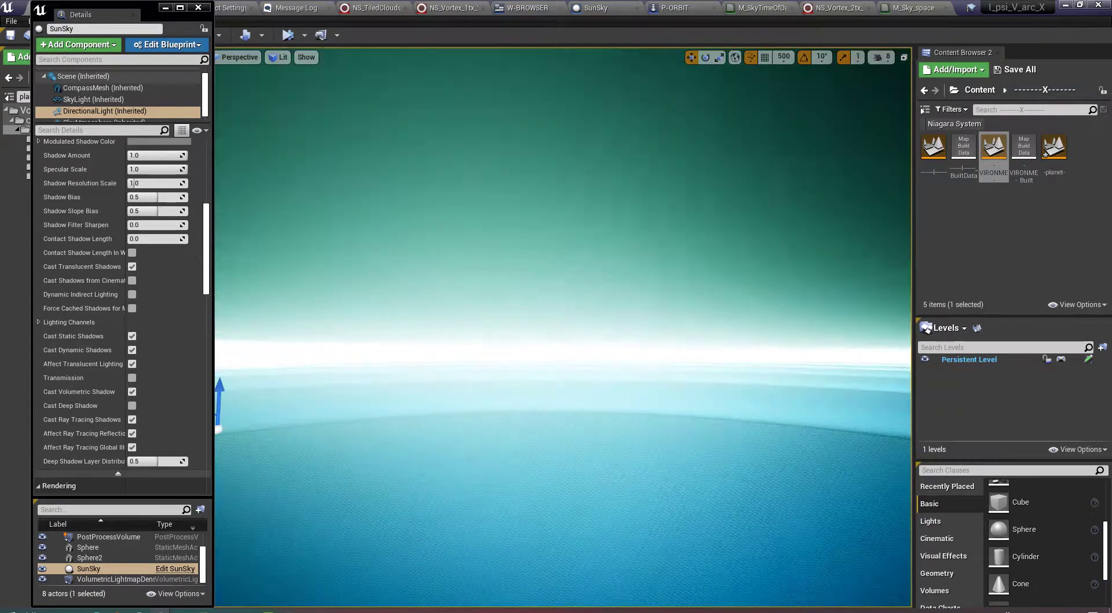
scroll(100, 295, "down", 8)
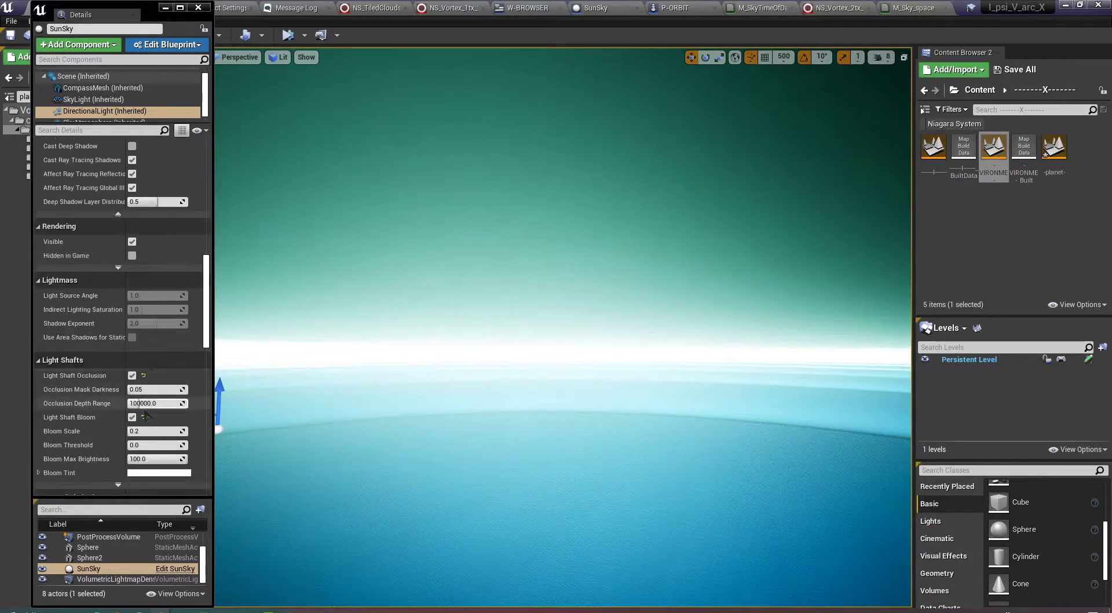
left_click(139, 377)
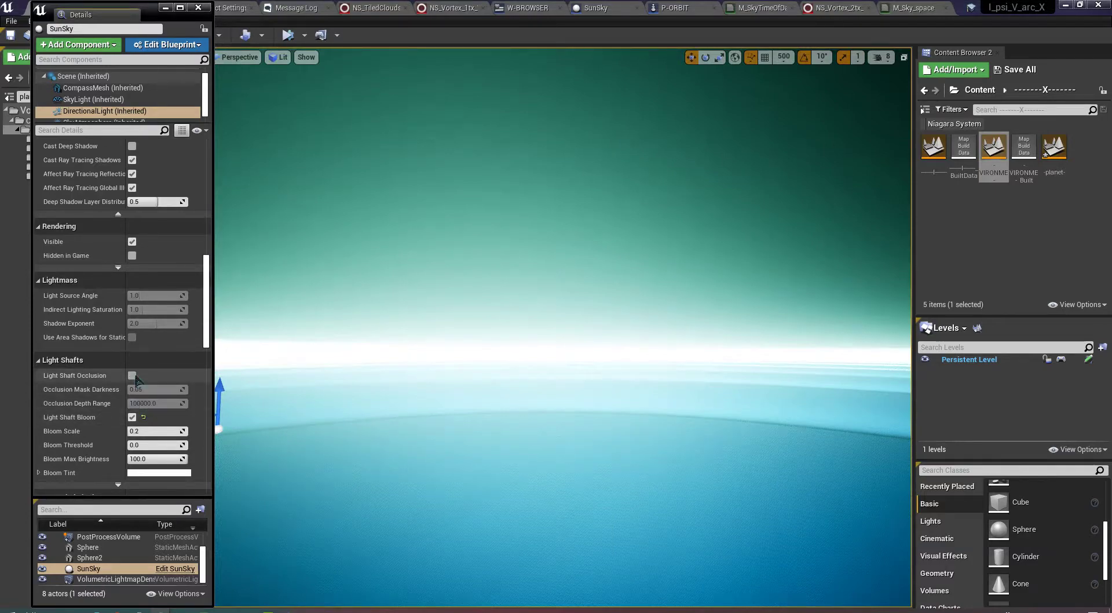
Step: Select the SunSky's SkyAtmosphere component and set its atmosphere absorption scale to 0.132704
scroll(137, 379, "down", 8)
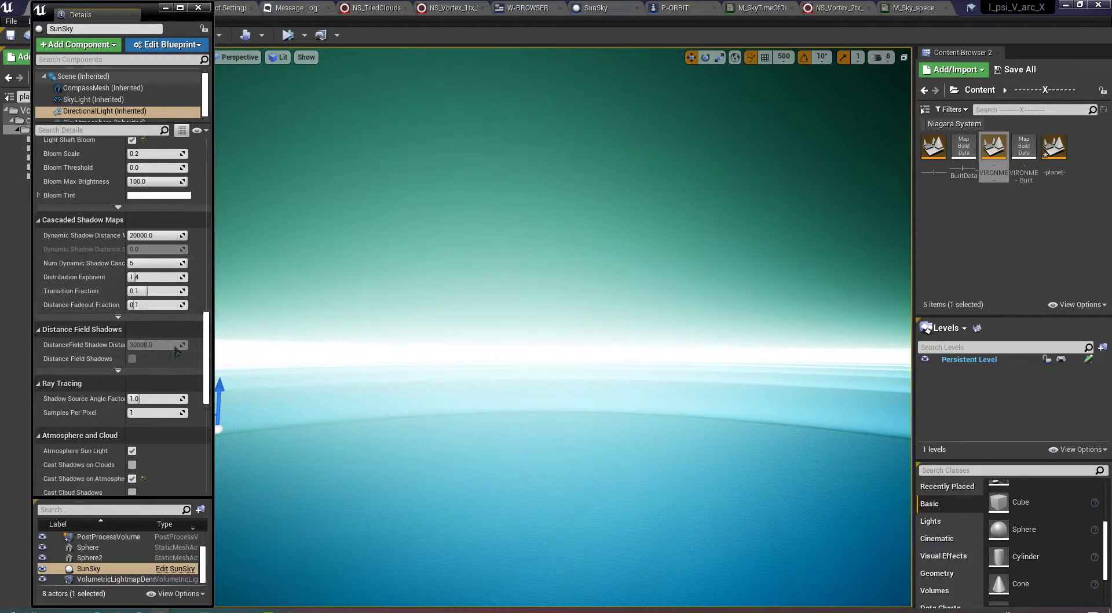
scroll(177, 353, "down", 1)
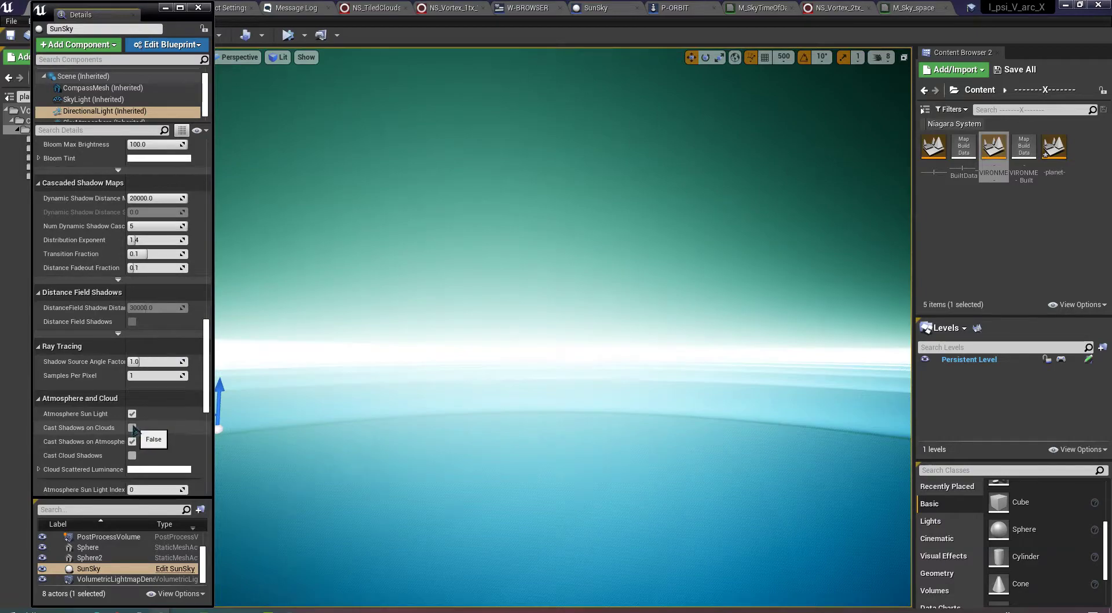
scroll(137, 431, "down", 4)
scroll(147, 414, "down", 4)
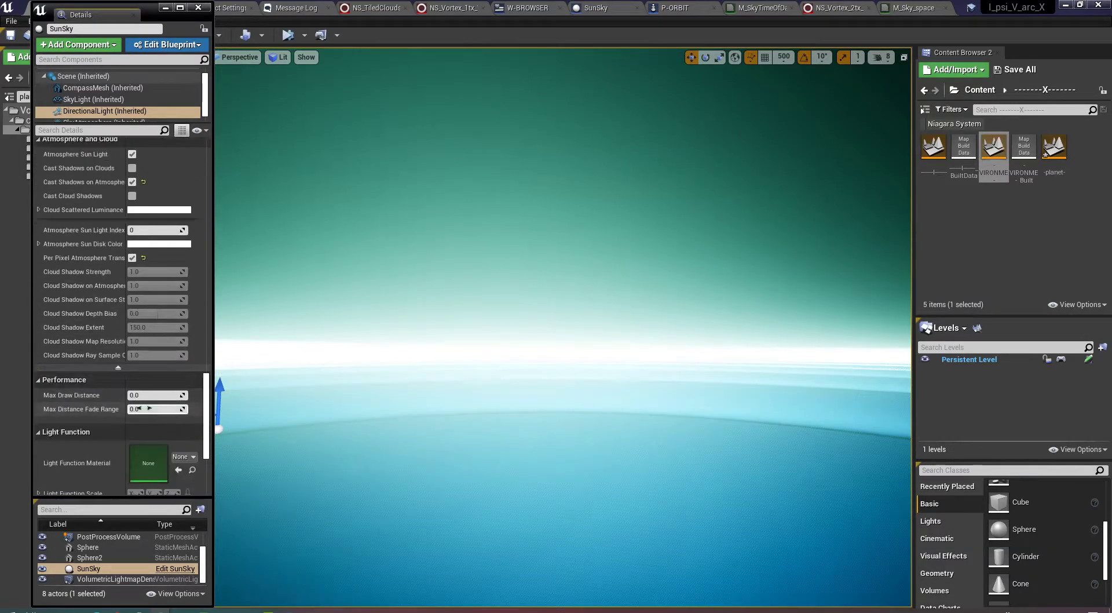
scroll(139, 409, "down", 5)
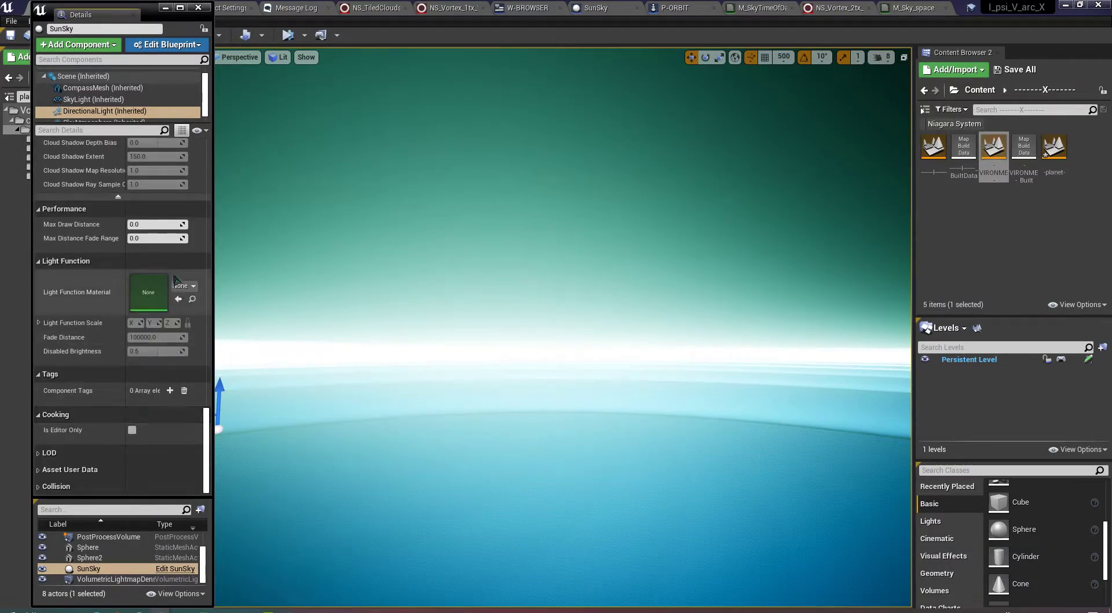
scroll(116, 104, "down", 1)
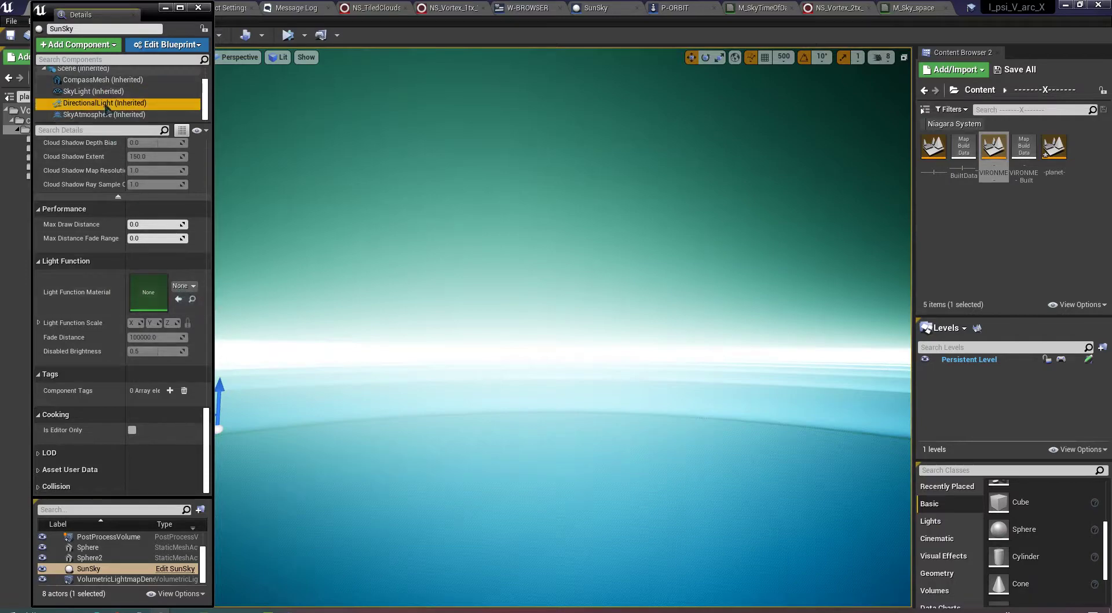
left_click(105, 115)
scroll(121, 312, "up", 10)
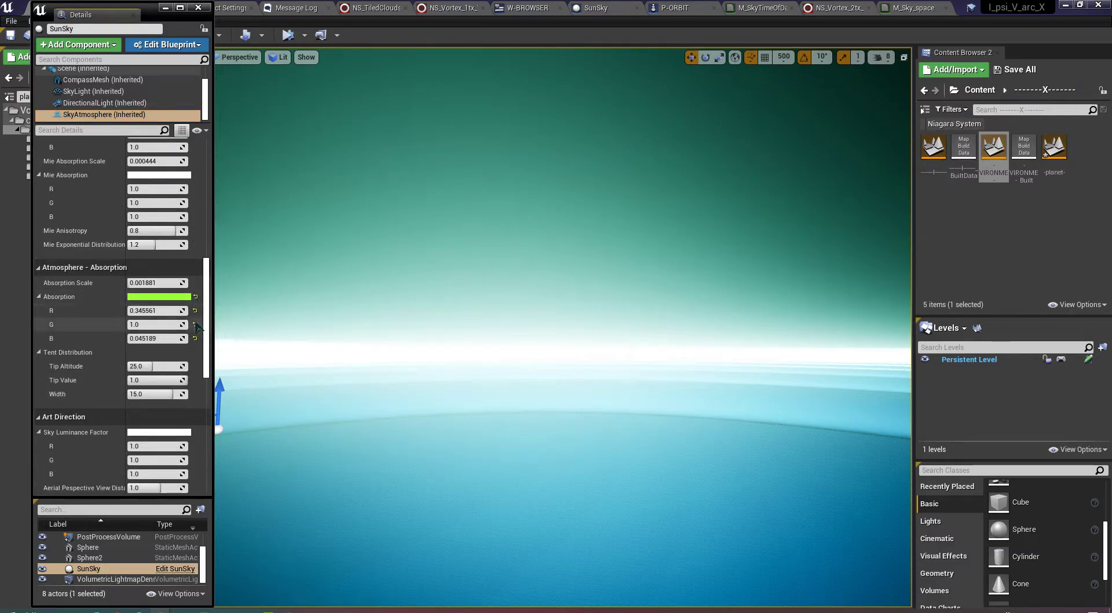
left_click_drag(151, 283, 181, 282)
Step: Set the sky atmosphere's planet ground radius to 1.0 and check the sky from another direction
scroll(139, 246, "up", 7)
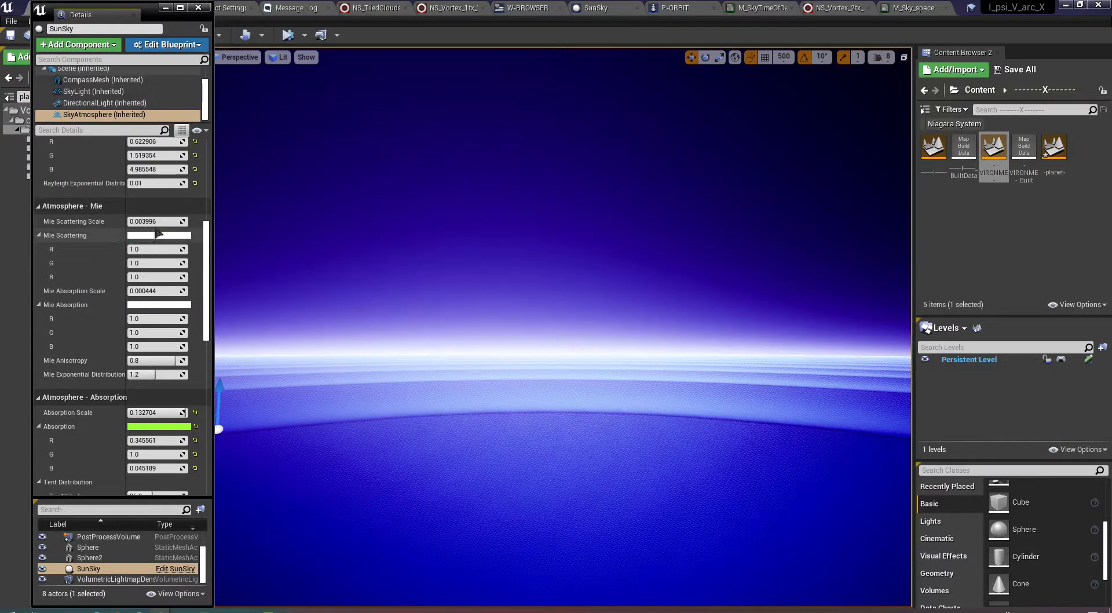
scroll(155, 233, "up", 7)
left_click_drag(155, 210, 110, 213)
scroll(171, 206, "up", 4)
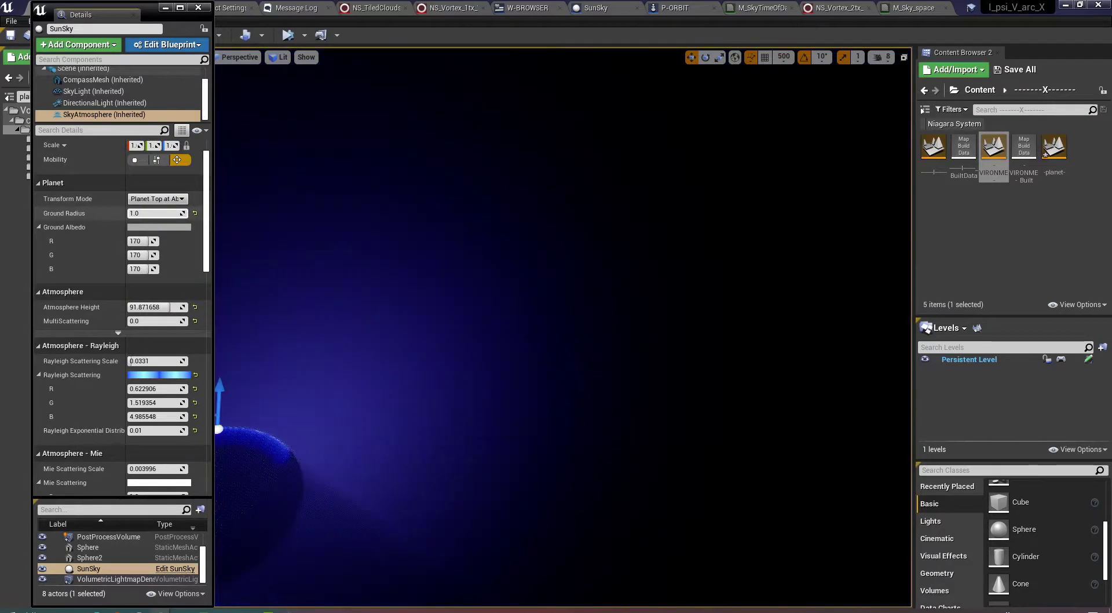
right_click_drag(328, 293, 217, 293)
scroll(328, 293, "up", 6)
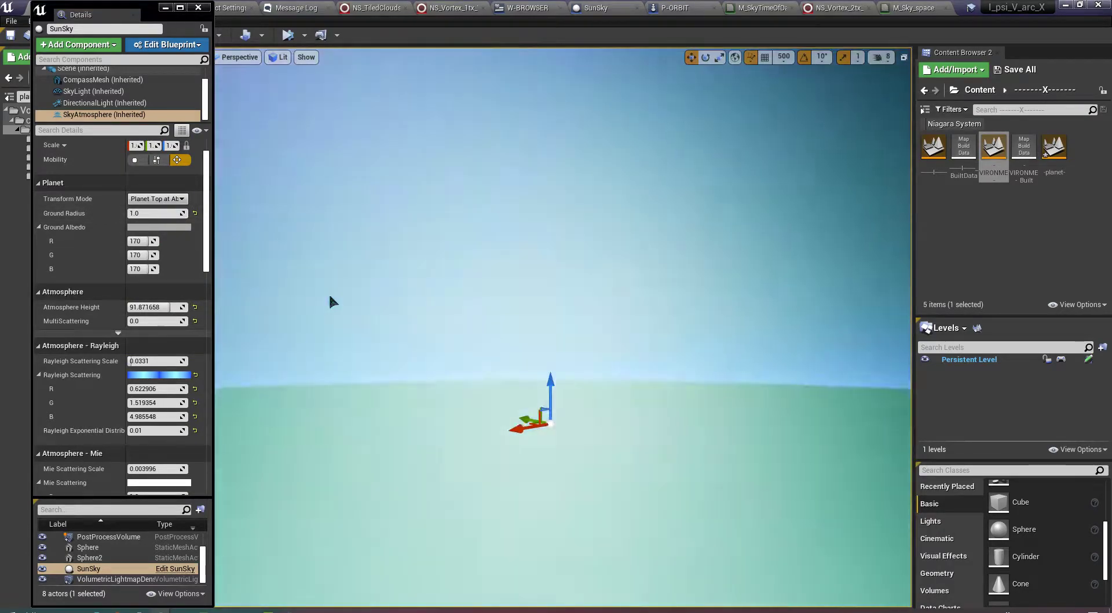
Step: Set the sky atmosphere's planet ground radius to 987
mouse_move(328, 293)
right_mouse_down()
mouse_move(328, 347)
mouse_move(322, 284)
right_mouse_up()
left_click_drag(135, 213, 168, 214)
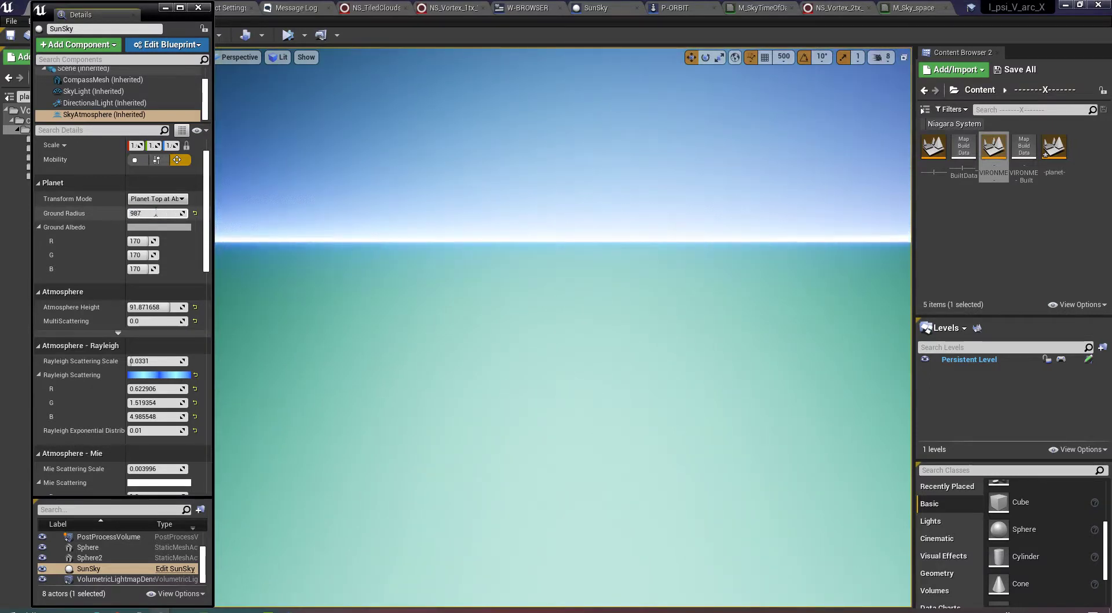
scroll(159, 213, "up", 2)
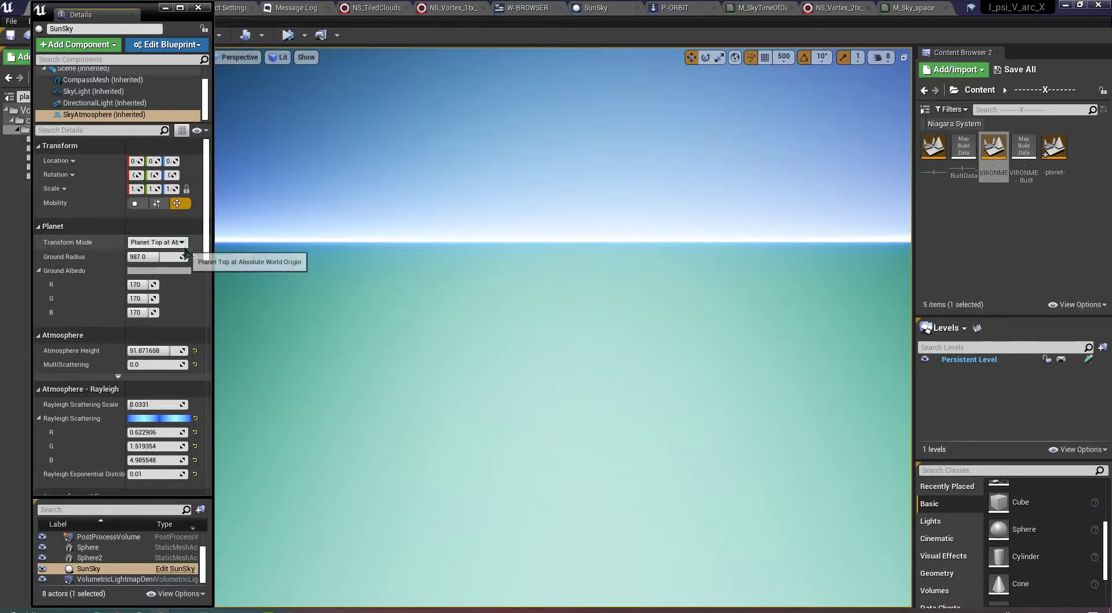
scroll(167, 238, "down", 5)
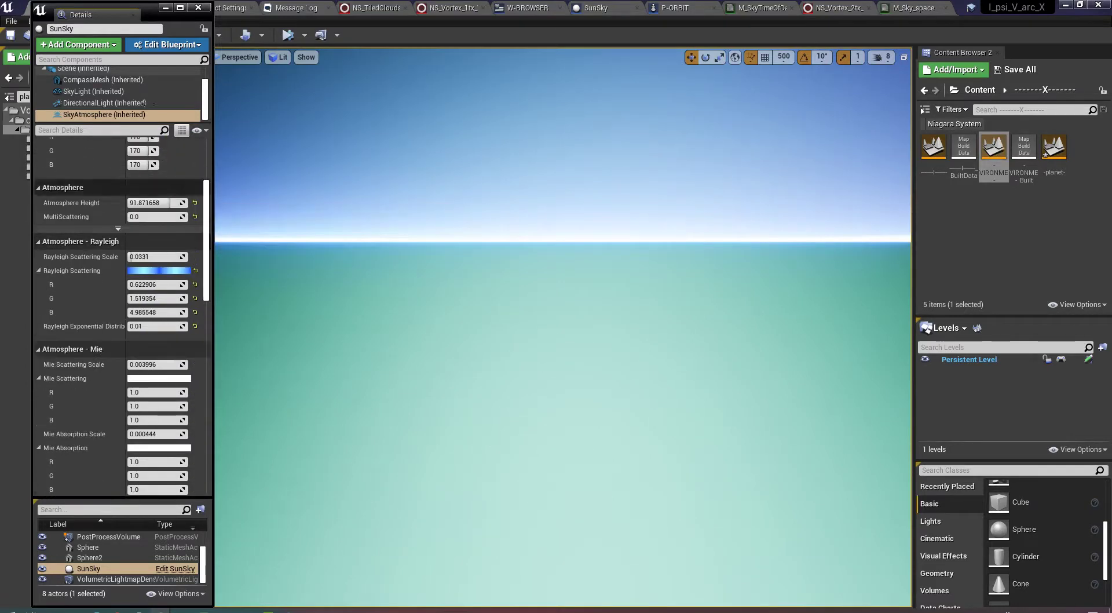
Step: On the SunSky's SkyLight component, try Affect Translucent Lighting and turn on Cloud Ambient Occlusion
left_click(110, 92)
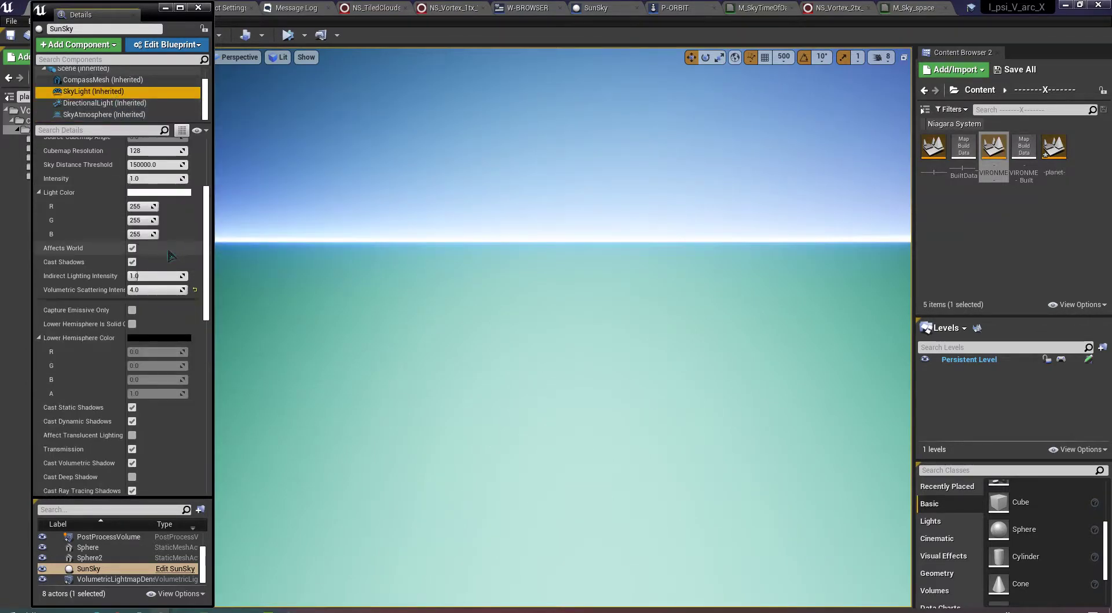
scroll(167, 275, "up", 1)
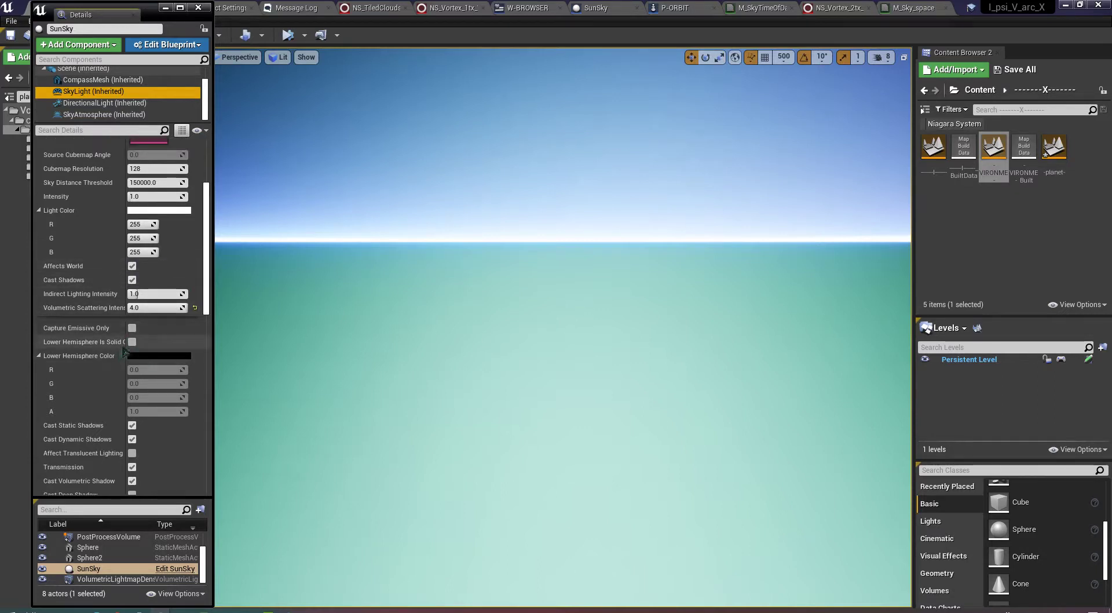
scroll(134, 347, "down", 7)
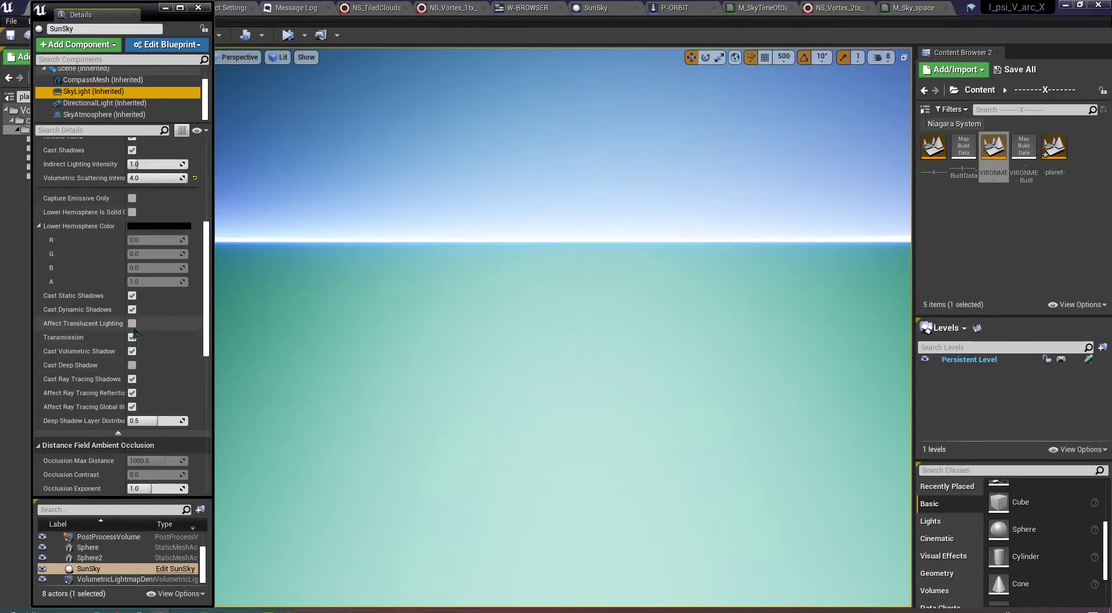
left_click(132, 327)
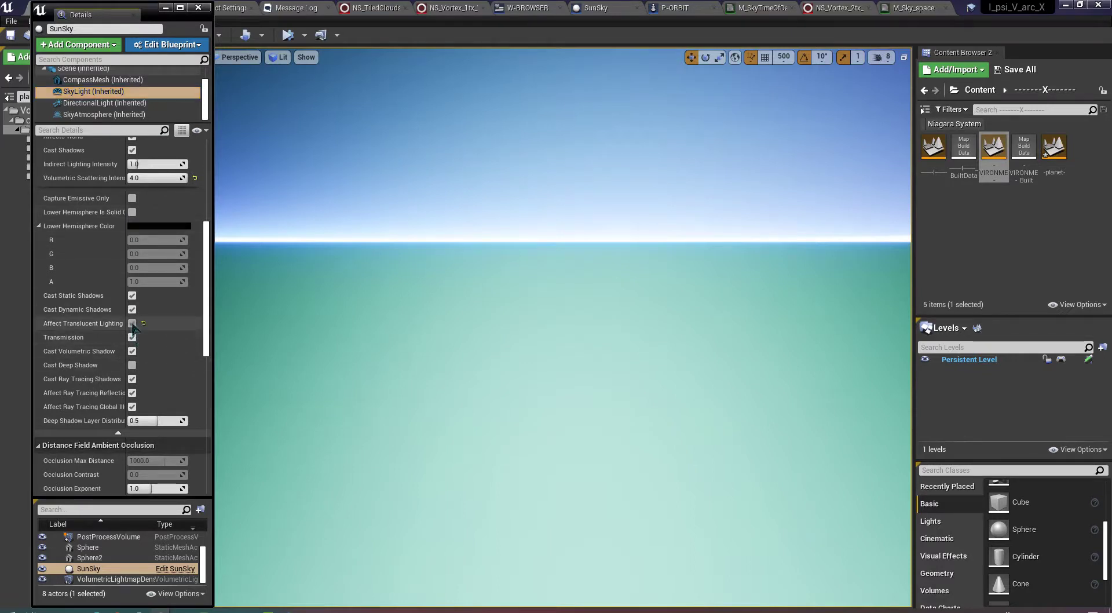
scroll(134, 369, "down", 5)
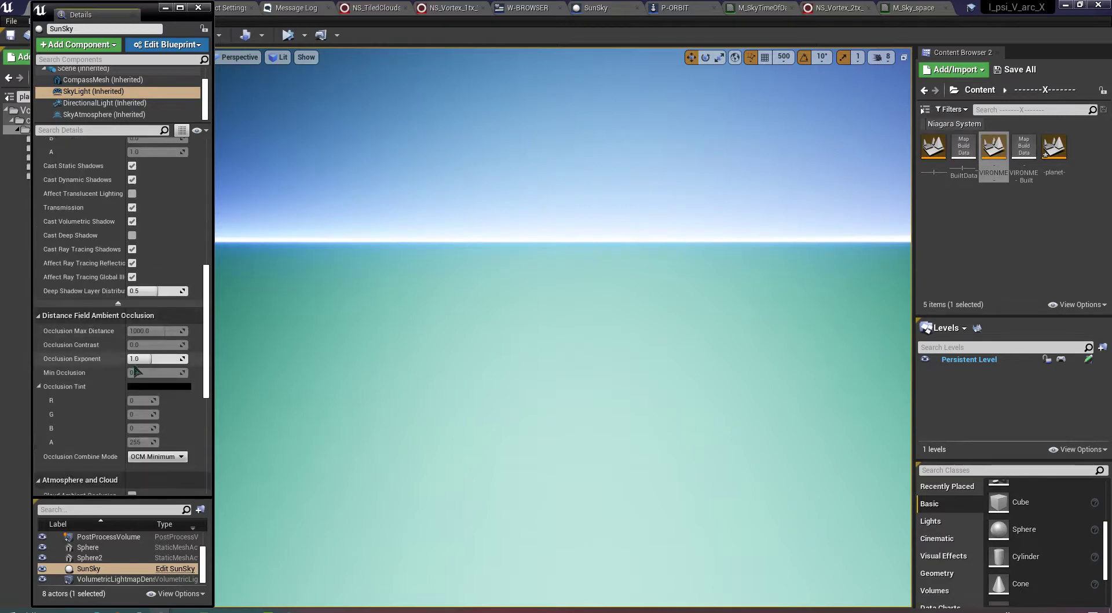
scroll(145, 368, "down", 3)
left_click(132, 365)
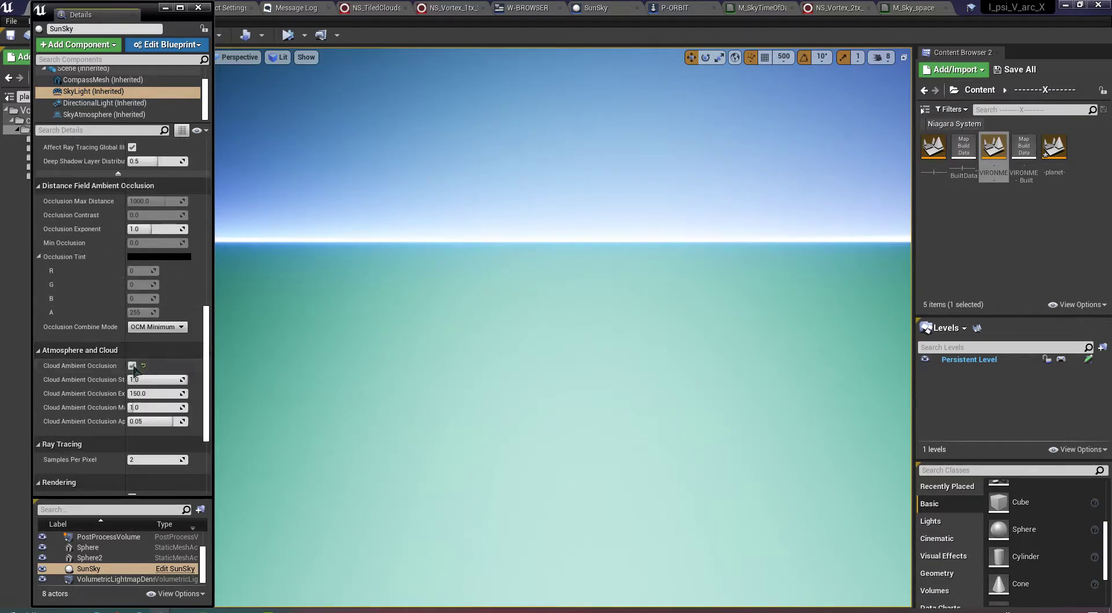
scroll(168, 376, "down", 4)
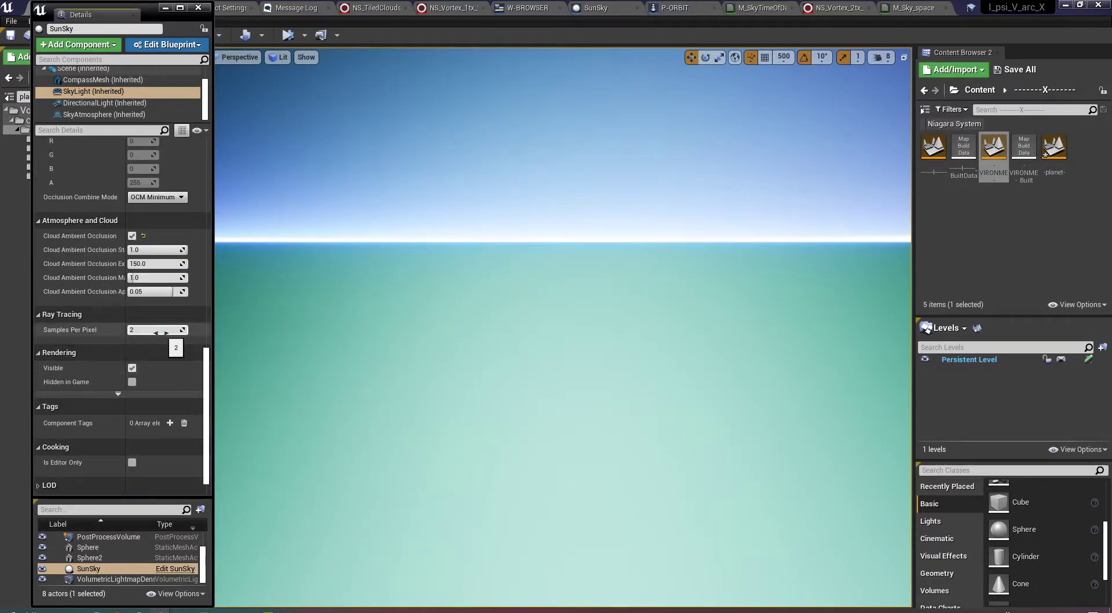
Step: Reset the SkyLight's volumetric scattering intensity to its default
scroll(164, 341, "up", 4)
scroll(163, 314, "up", 6)
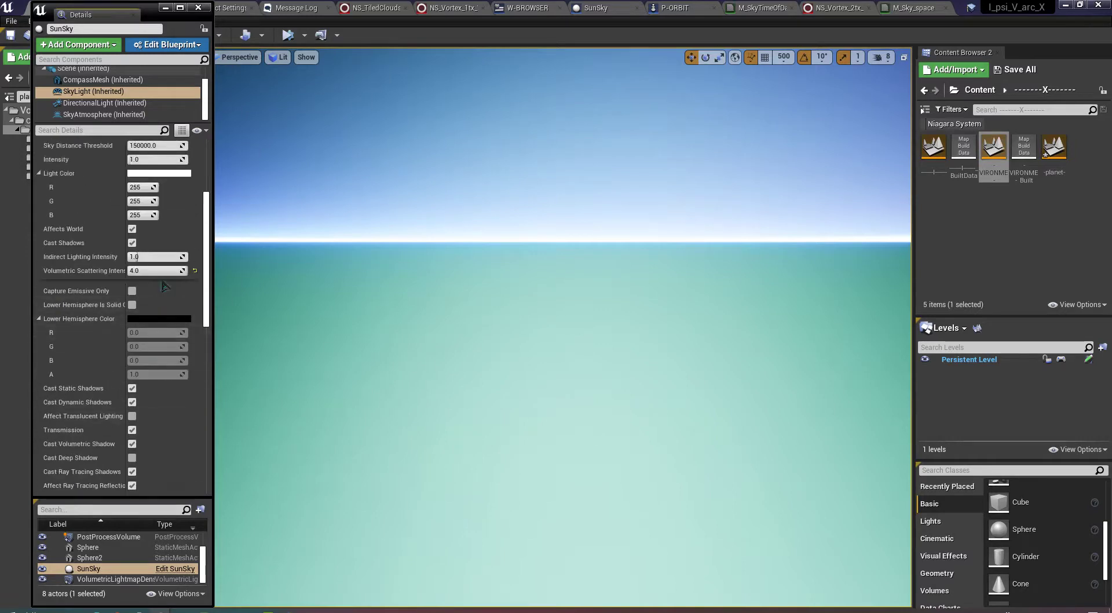
scroll(165, 322, "up", 3)
left_click(196, 382)
scroll(197, 387, "up", 3)
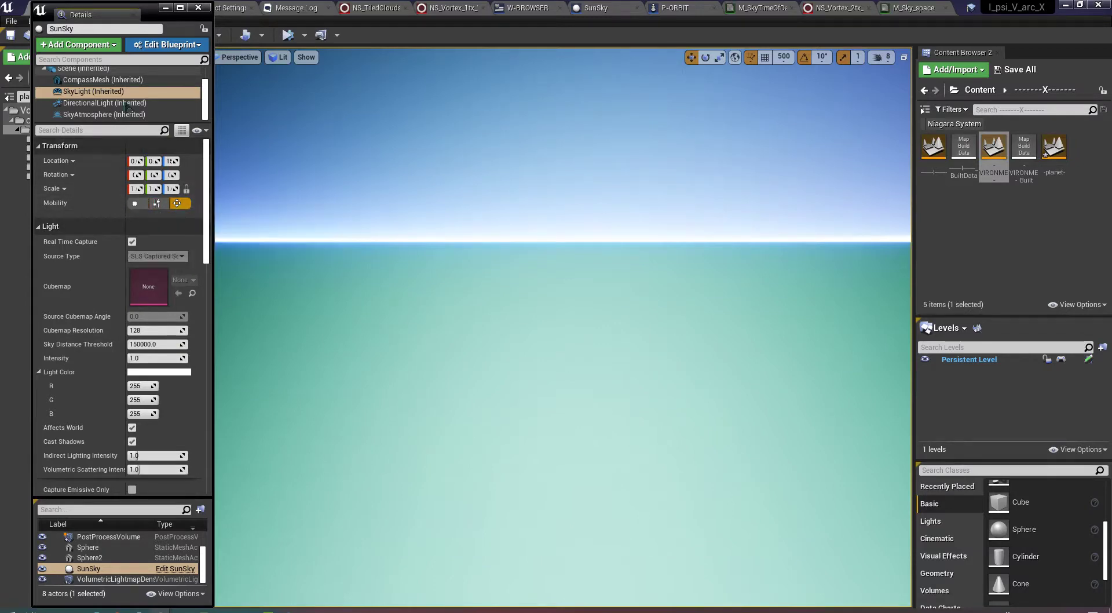
Step: Look over the settings of the SunSky's Scene and CompassMesh components and check the sky from farther out
left_click(124, 69)
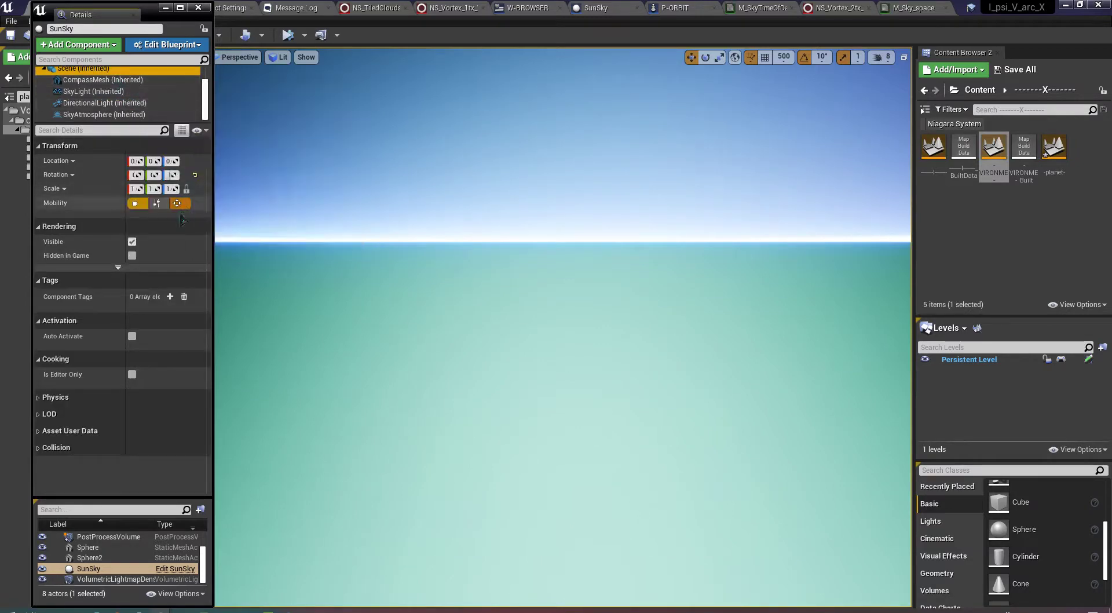
left_click(119, 80)
left_click(125, 70)
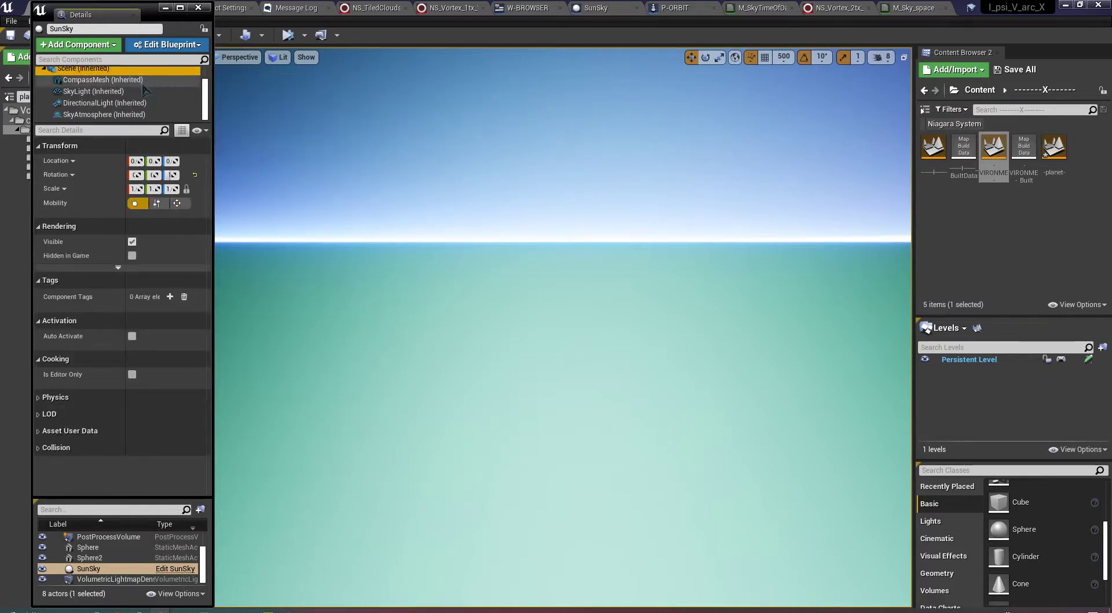
right_click_drag(562, 328, 563, 463)
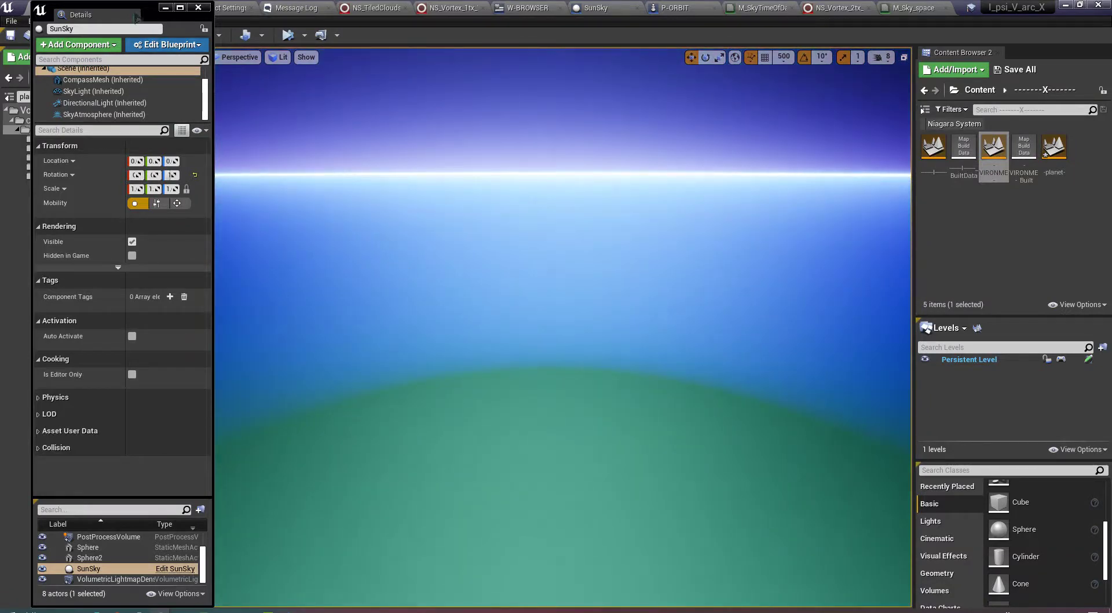
Step: Place BP_PlanetTest from the PlanetPrototype Blueprints folder into the level and check its surface in the view
left_click_drag(138, 14, 275, 39)
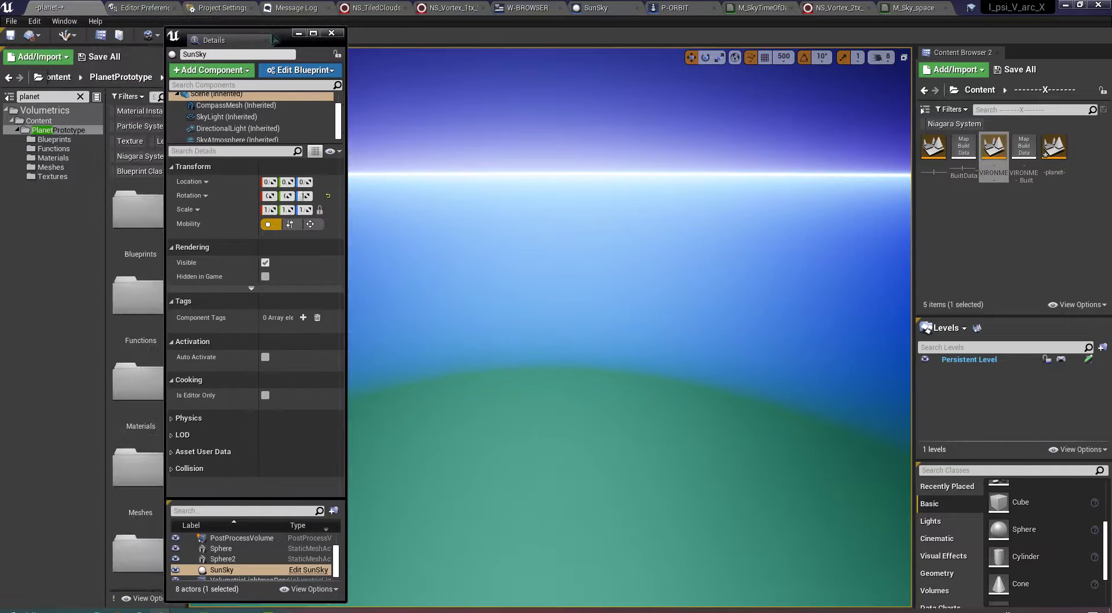
left_click(58, 139)
left_click_drag(138, 210, 575, 423)
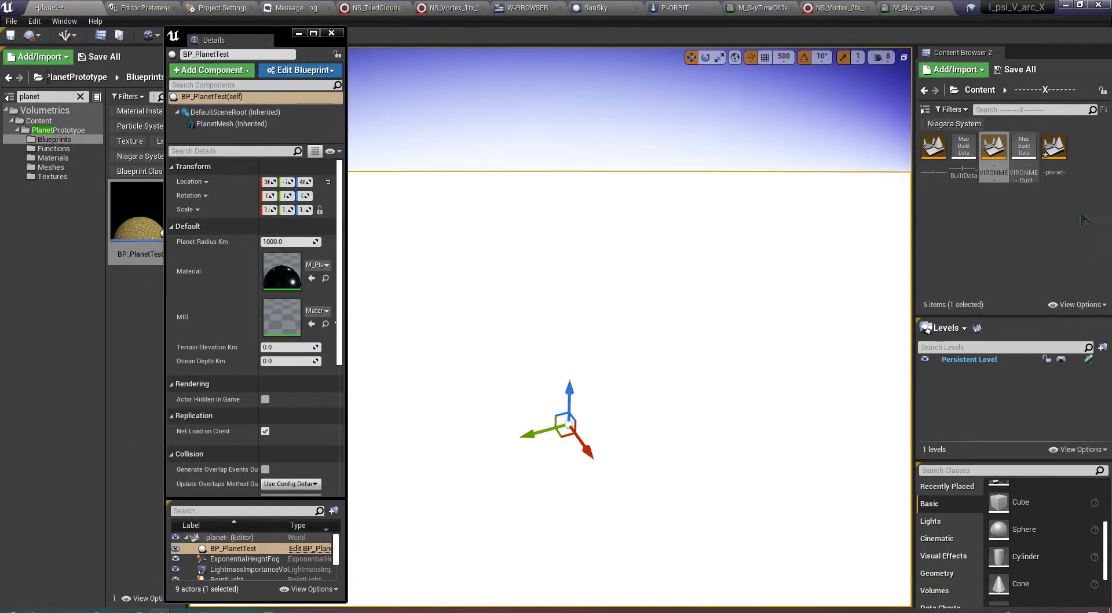
scroll(439, 299, "up", 1)
right_click_drag(440, 290, 633, 377)
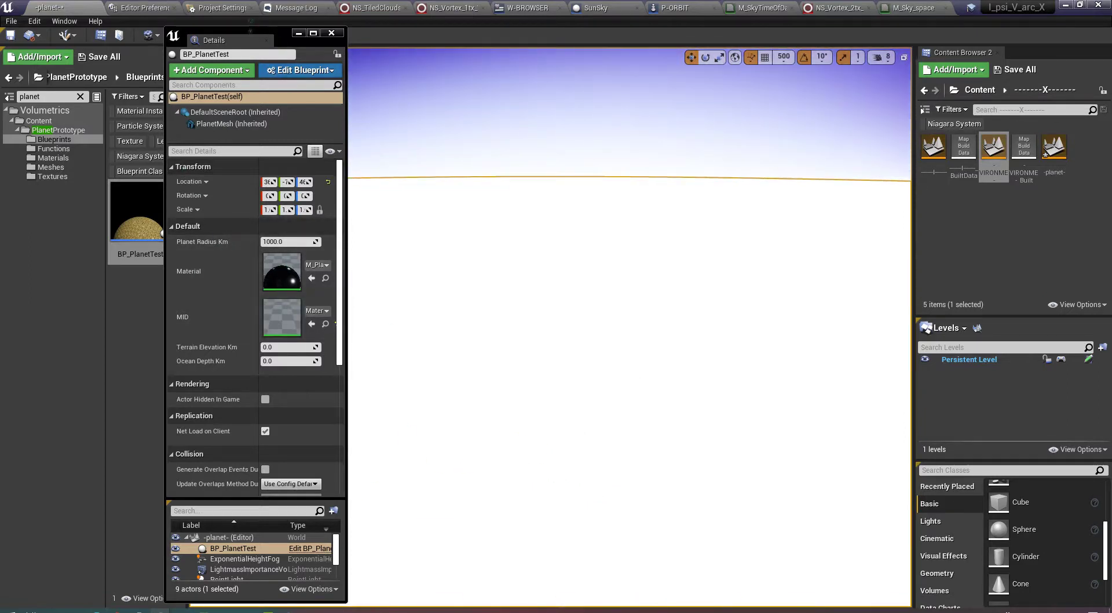
Step: Open the BP_PlanetTest blueprint from the content browser and look through the level's list of actors
left_click_drag(250, 36, 365, 39)
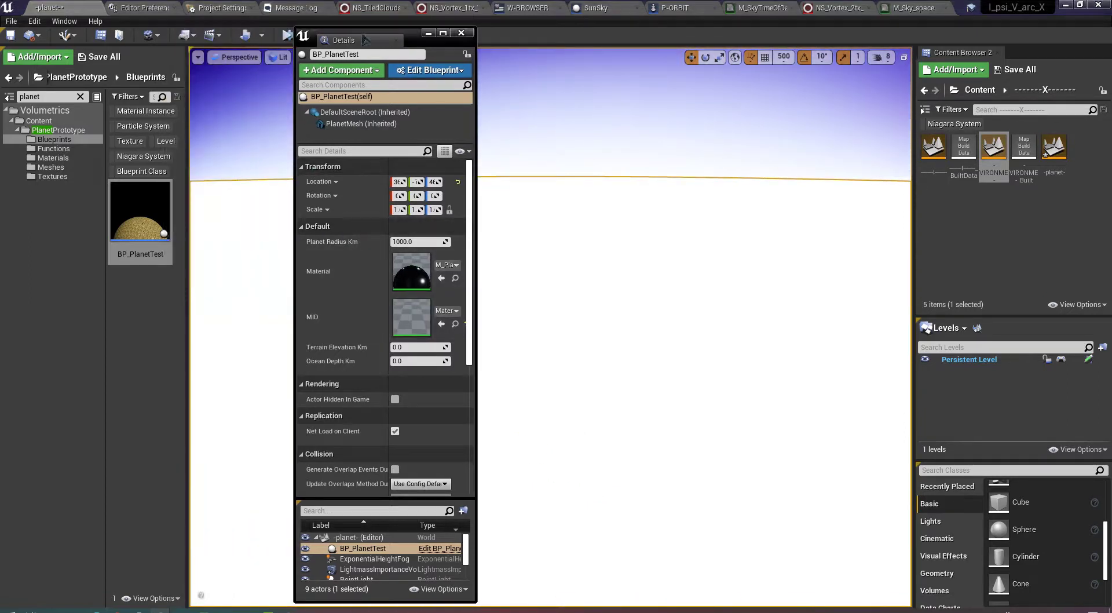
double_click(139, 215)
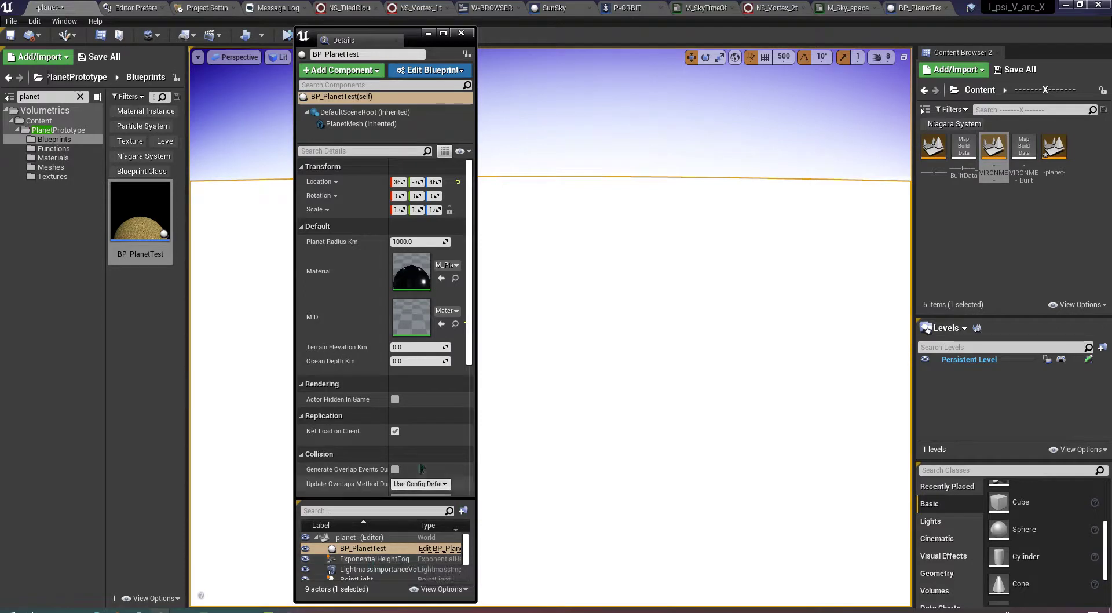
scroll(379, 563, "down", 3)
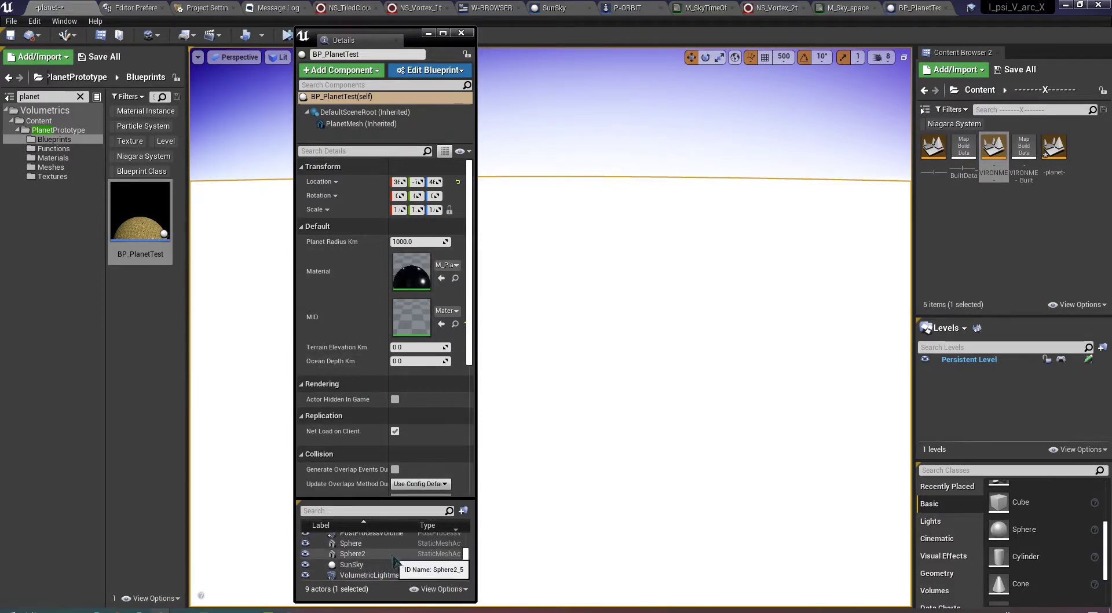
scroll(394, 561, "up", 3)
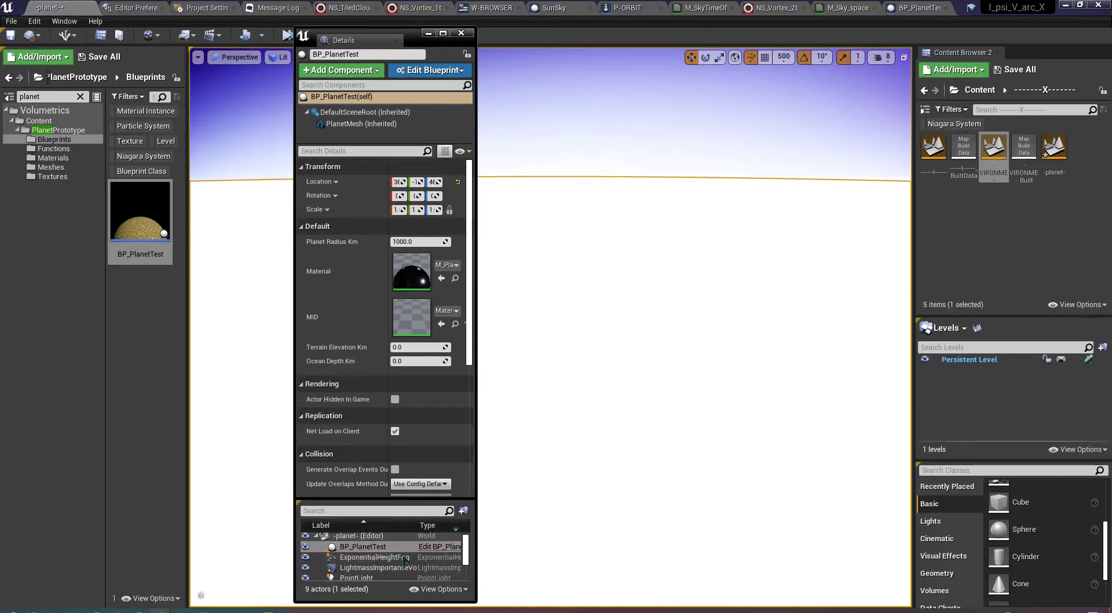
scroll(405, 561, "down", 2)
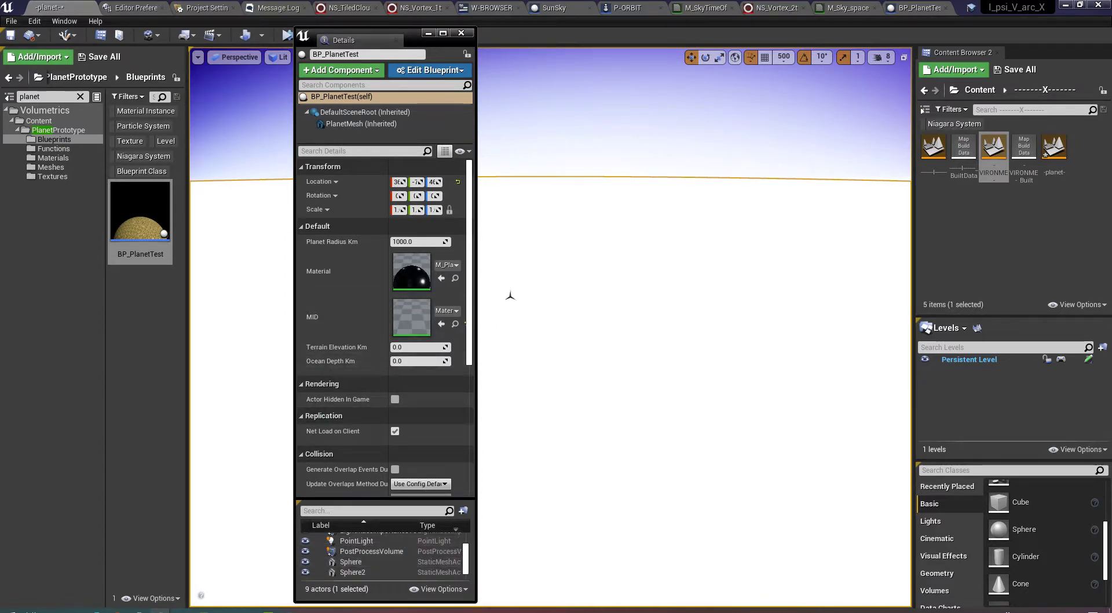
Step: Try a planet radius of 8.792959 km on BP_PlanetTest, and settle on 60.679222 km
mouse_move(418, 241)
left_mouse_down()
mouse_move(463, 242)
mouse_move(399, 242)
mouse_move(411, 241)
left_mouse_up()
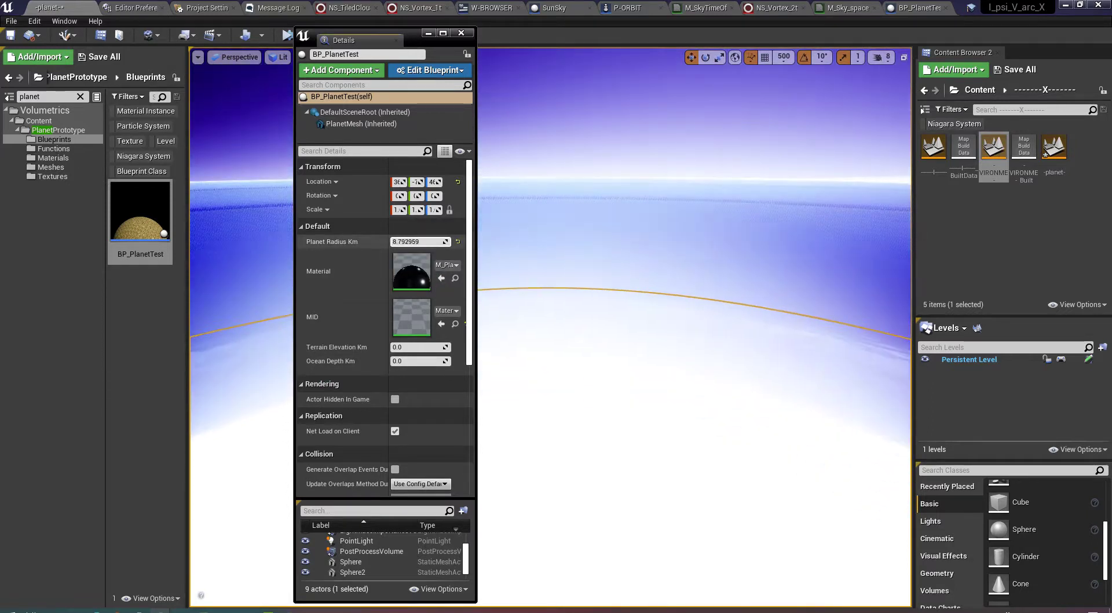
right_click_drag(722, 305, 765, 255)
scroll(723, 306, "down", 3)
right_click_drag(724, 311, 822, 312)
key("g")
key("s")
right_click_drag(724, 314, 695, 336)
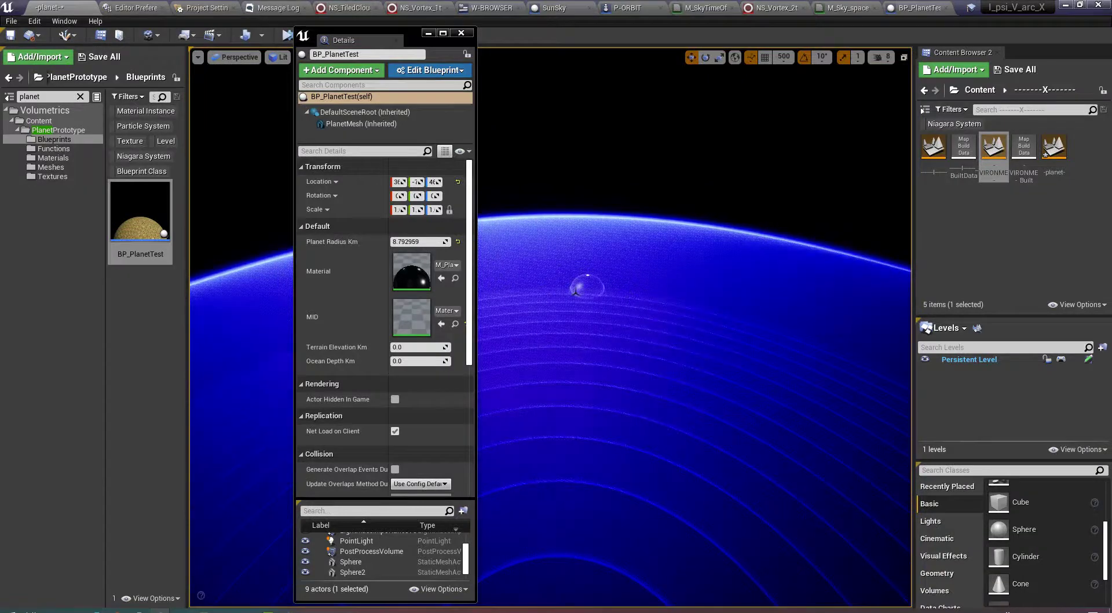
mouse_move(417, 242)
left_mouse_down()
mouse_move(458, 241)
mouse_move(434, 244)
left_mouse_up()
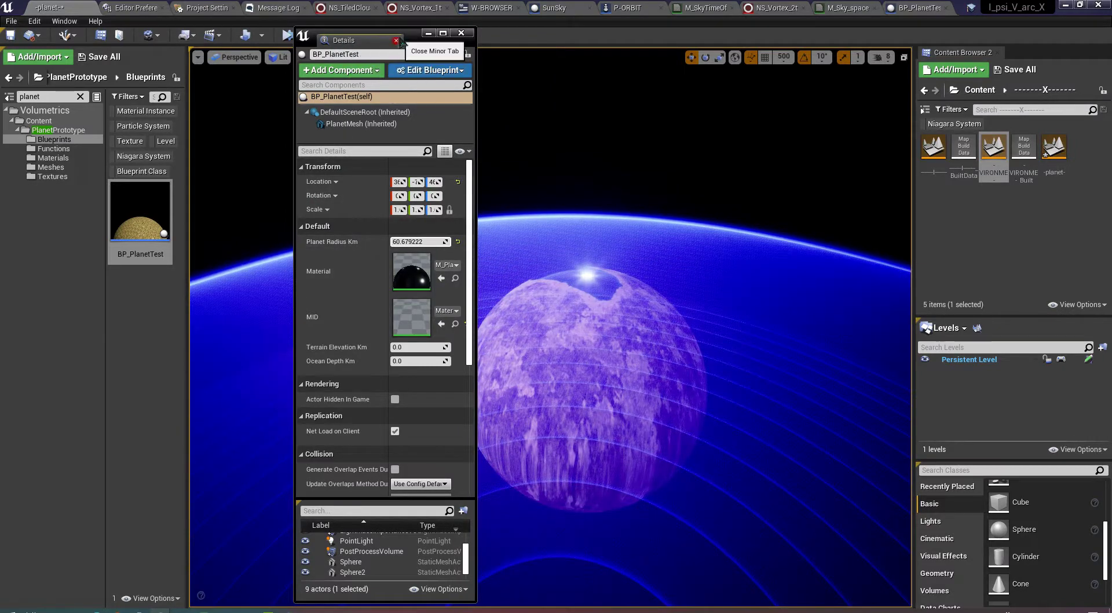
left_click_drag(402, 39, 215, 38)
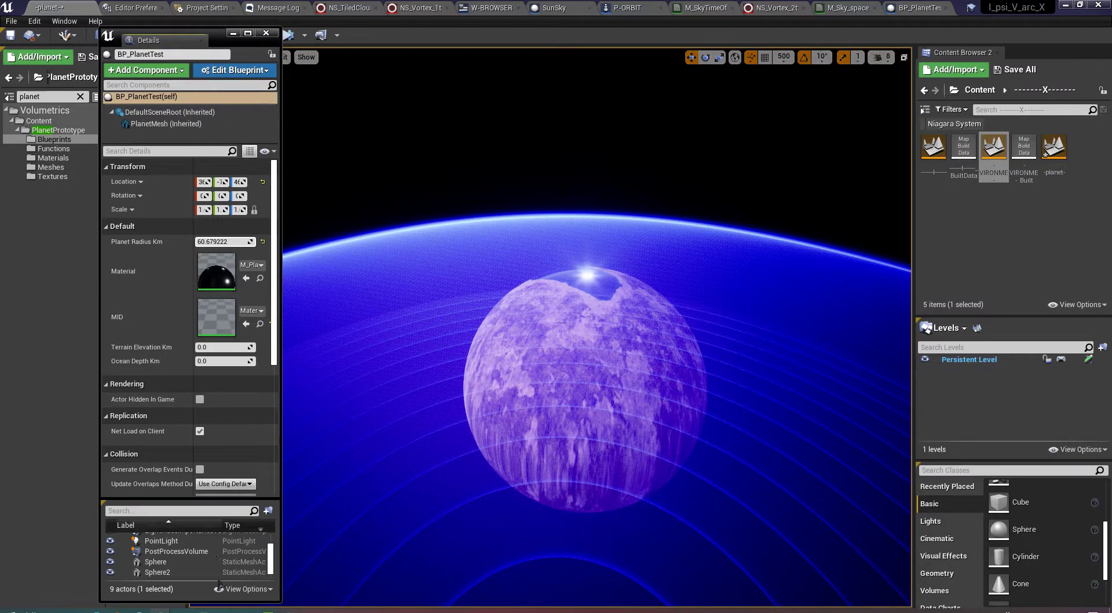
Step: On the ExponentialHeightFog actor, set the fog density to 0.05 and reset the fog cutoff distance to default
scroll(202, 559, "up", 3)
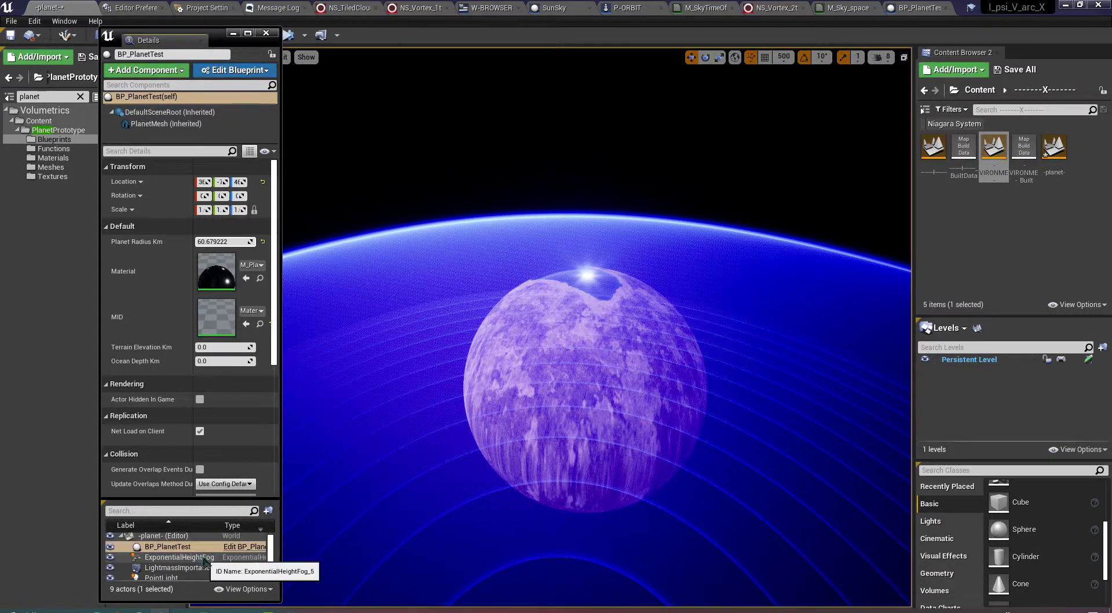
left_click(202, 557)
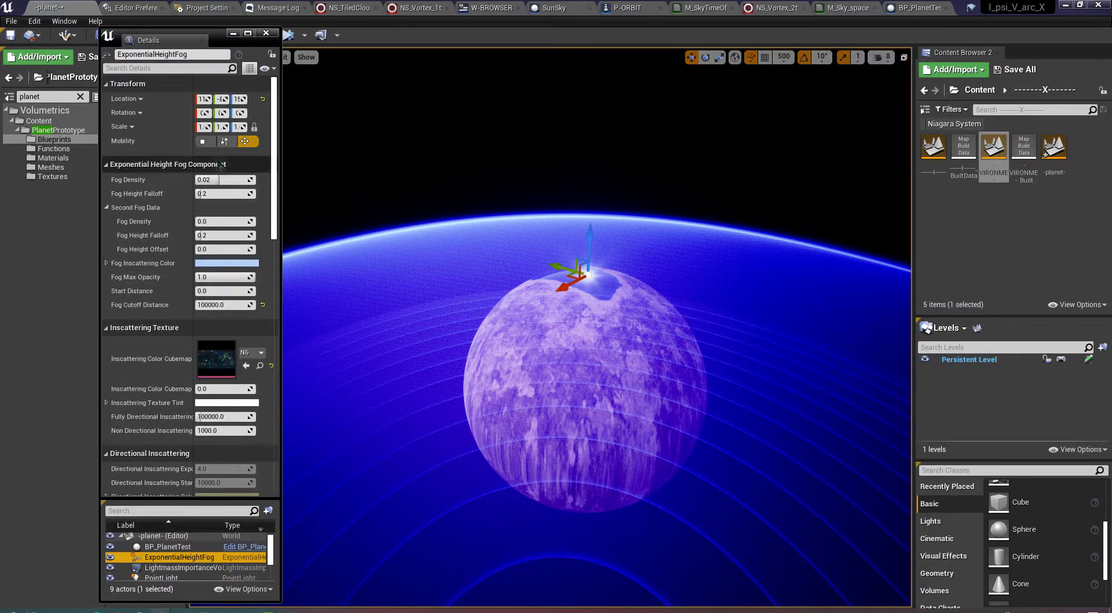
left_click_drag(220, 180, 244, 179)
left_click(263, 304)
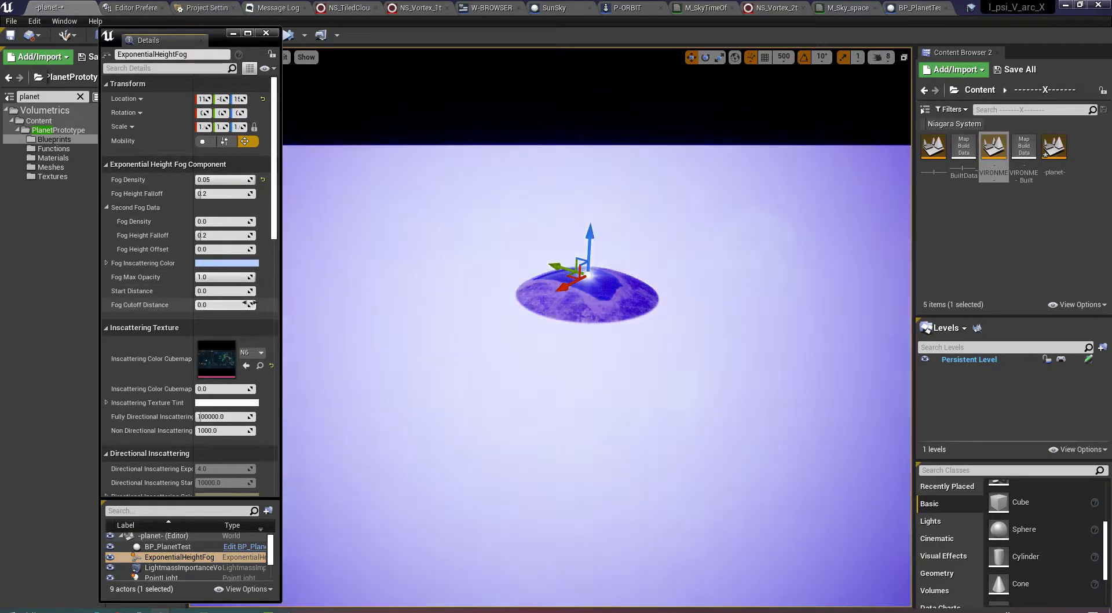
Step: Try fog cutoff distances of 16778096 and 100000 on the height fog, and reset the distance to default
left_click_drag(251, 304, 290, 304)
left_click_drag(250, 305, 225, 306)
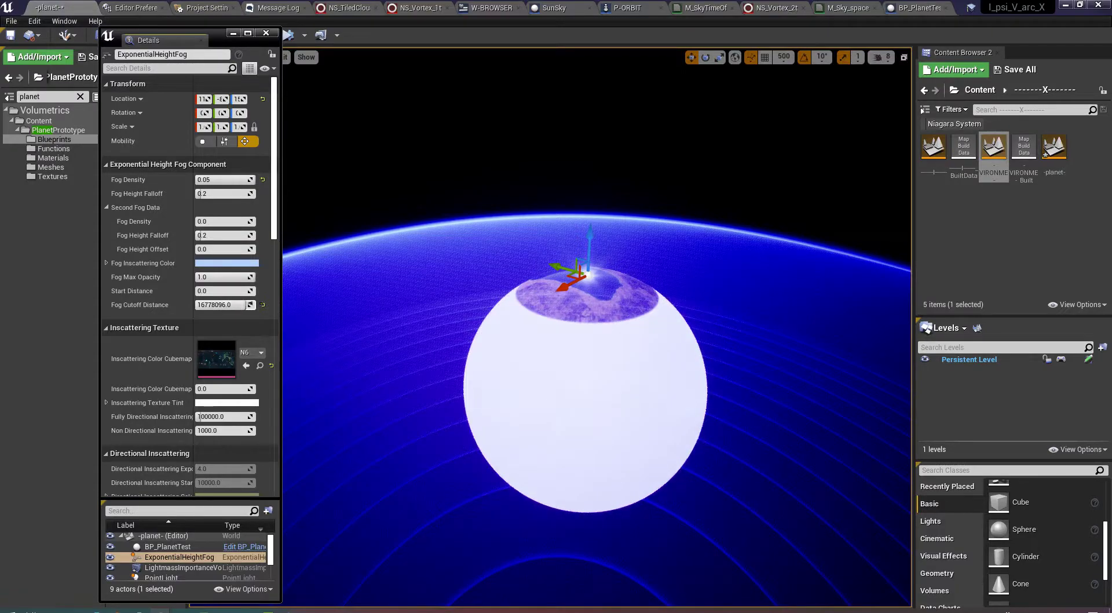
mouse_move(344, 326)
right_mouse_down()
mouse_move(458, 334)
mouse_move(293, 313)
mouse_move(344, 326)
right_mouse_up()
key("w")
key("s")
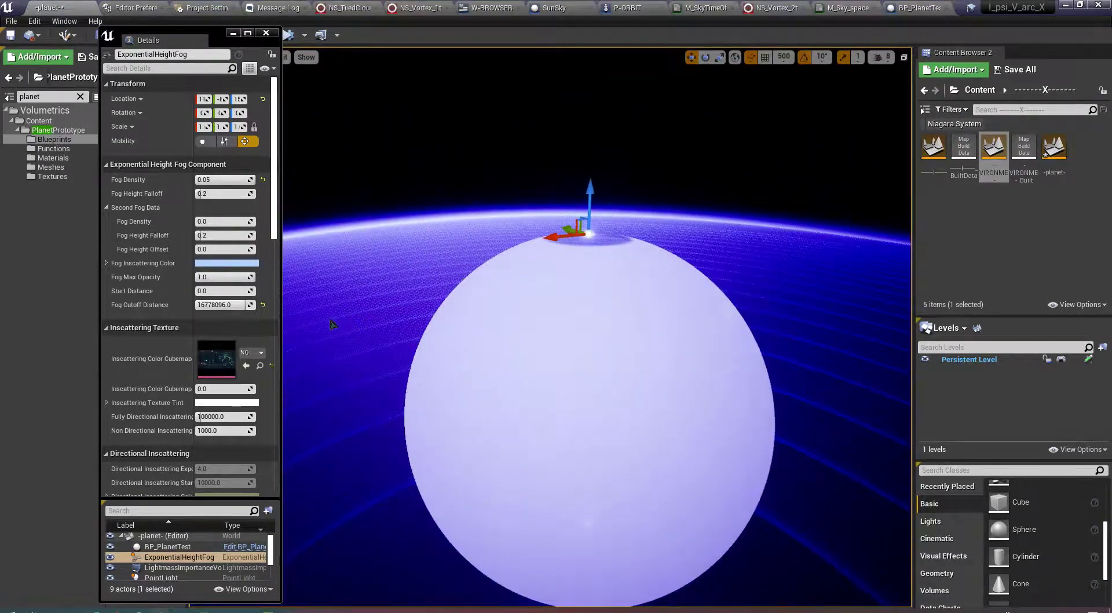
left_click_drag(221, 306, 200, 305)
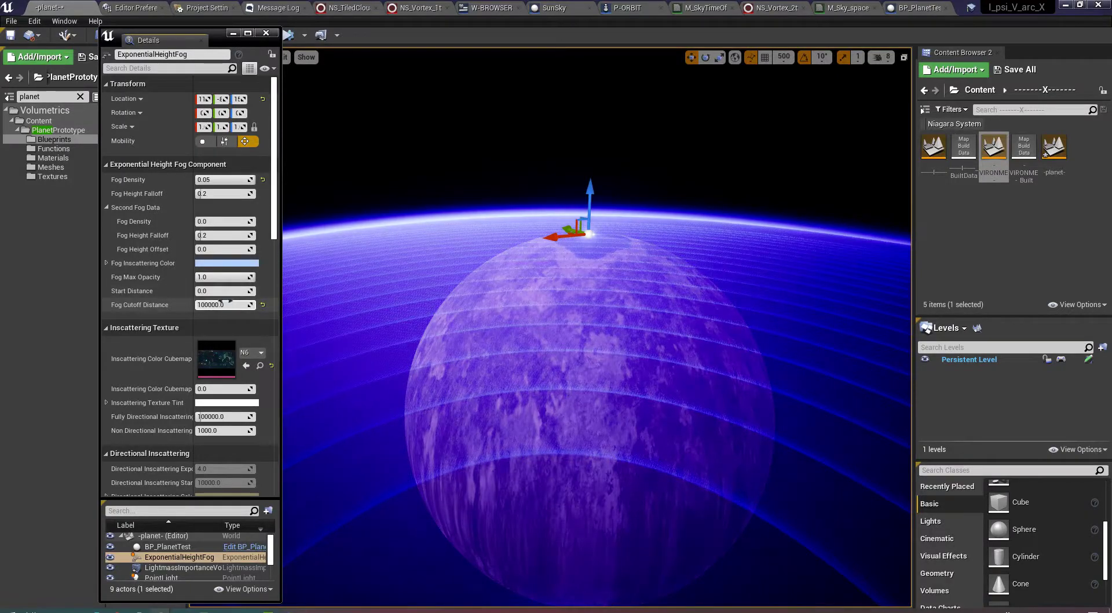
left_click(263, 305)
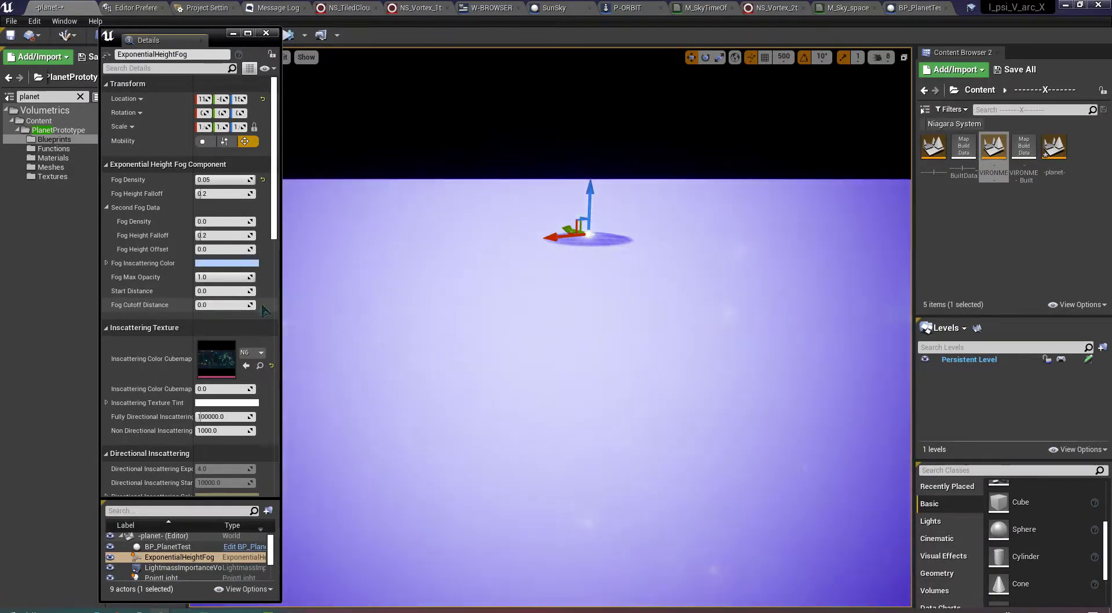